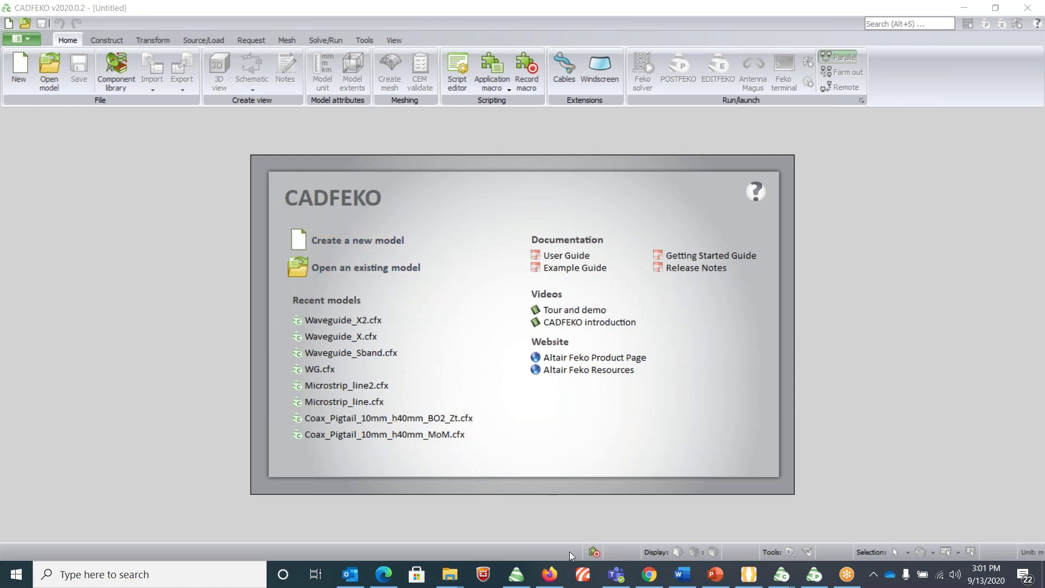
# Step: Open the Altair Feko + WinProp launcher from the Windows taskbar
pyautogui.click(517, 574)
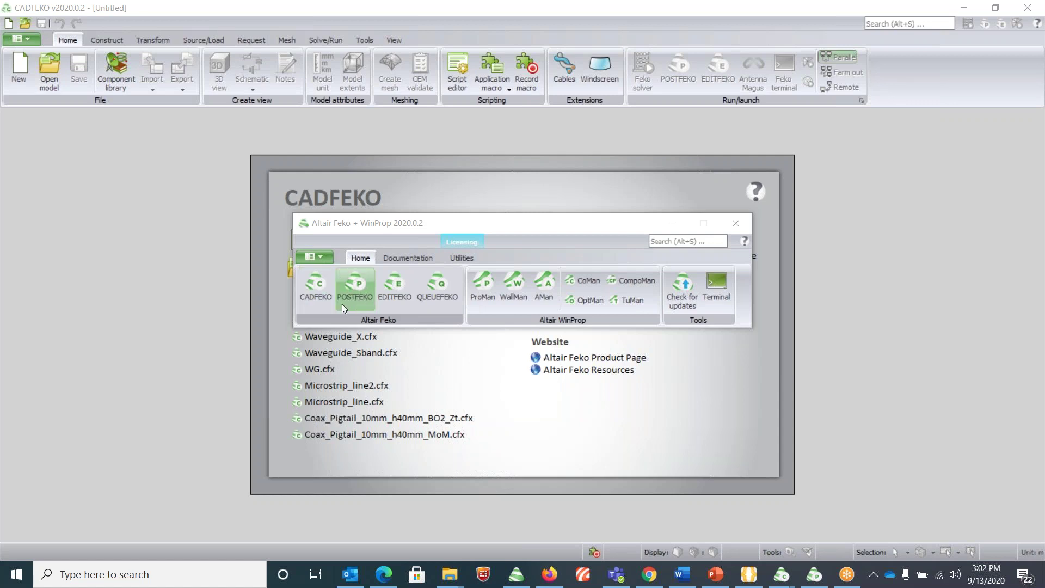
# Step: Browse the additional Feko guides under Documentation, then return Home and pick CADFEKO
pyautogui.click(399, 258)
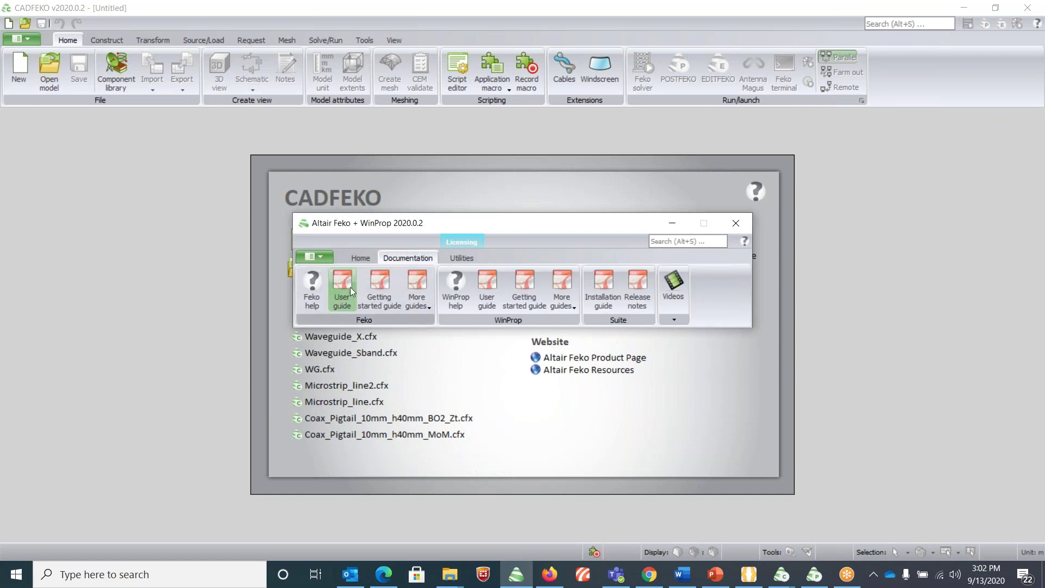
pyautogui.click(422, 302)
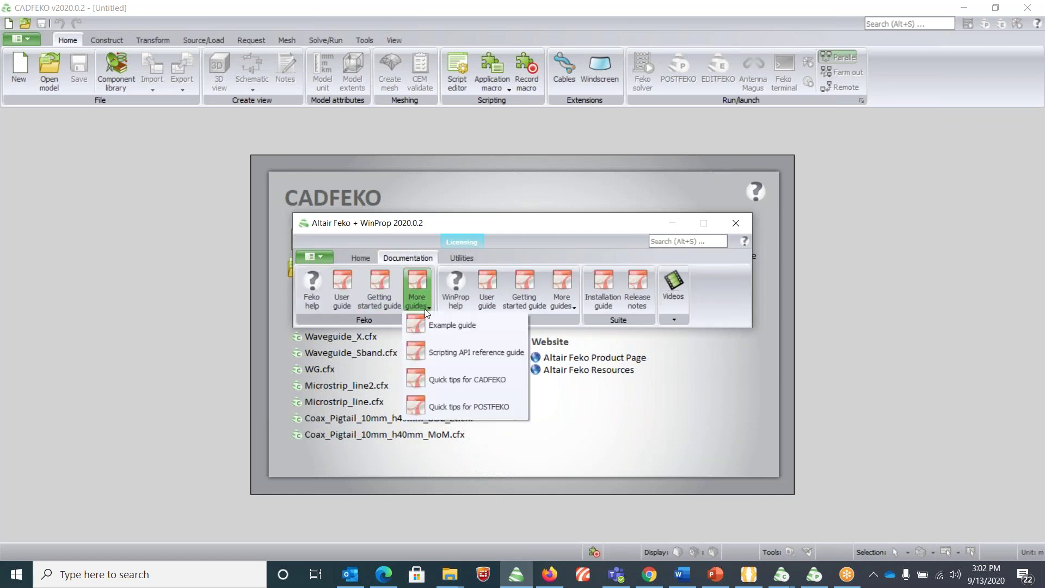
pyautogui.click(361, 258)
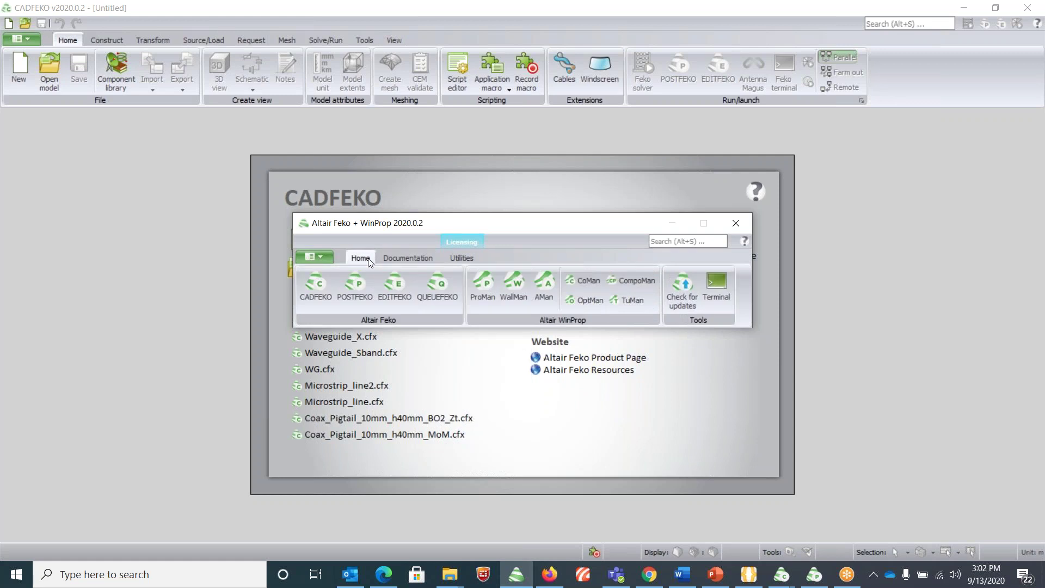
pyautogui.click(326, 283)
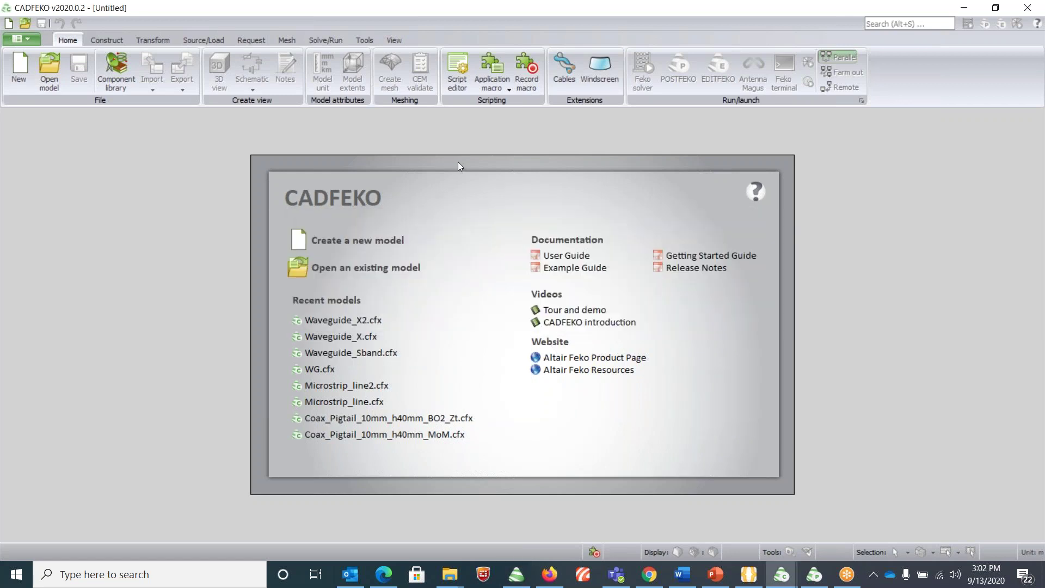
# Step: Create a new empty untitled model from the CADFEKO start page
pyautogui.click(389, 240)
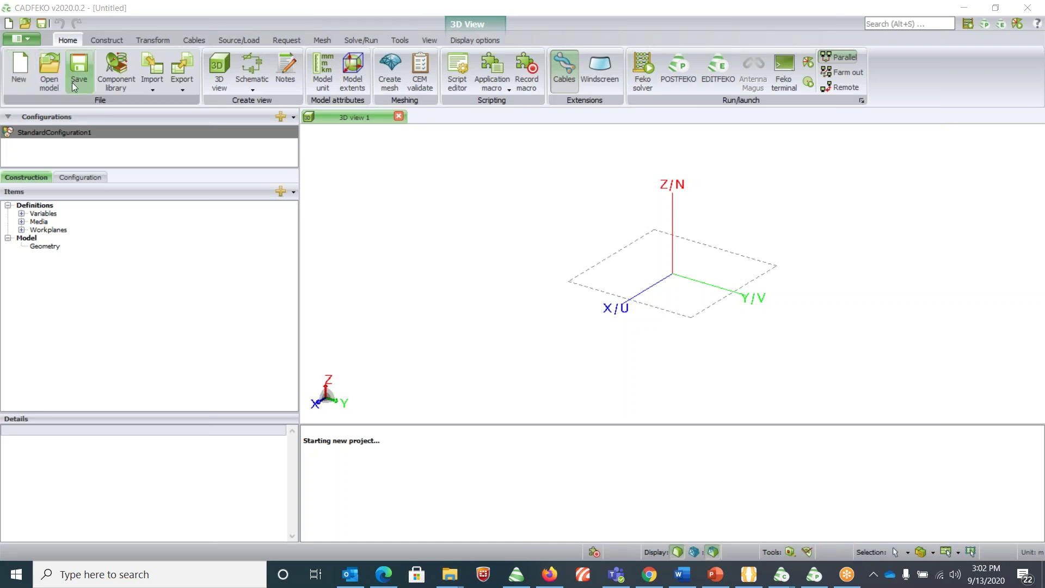
pyautogui.click(150, 87)
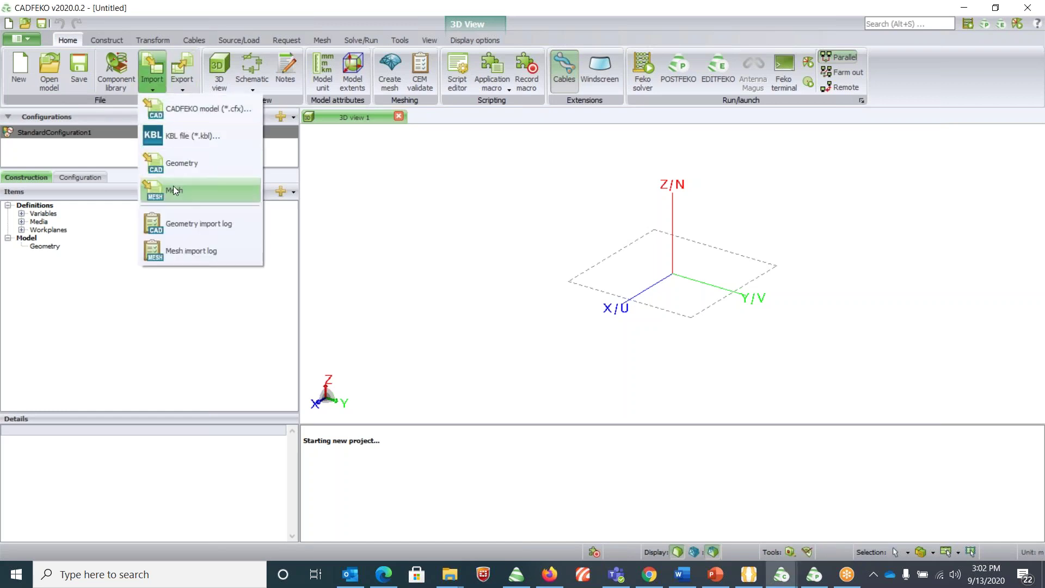
pyautogui.click(175, 165)
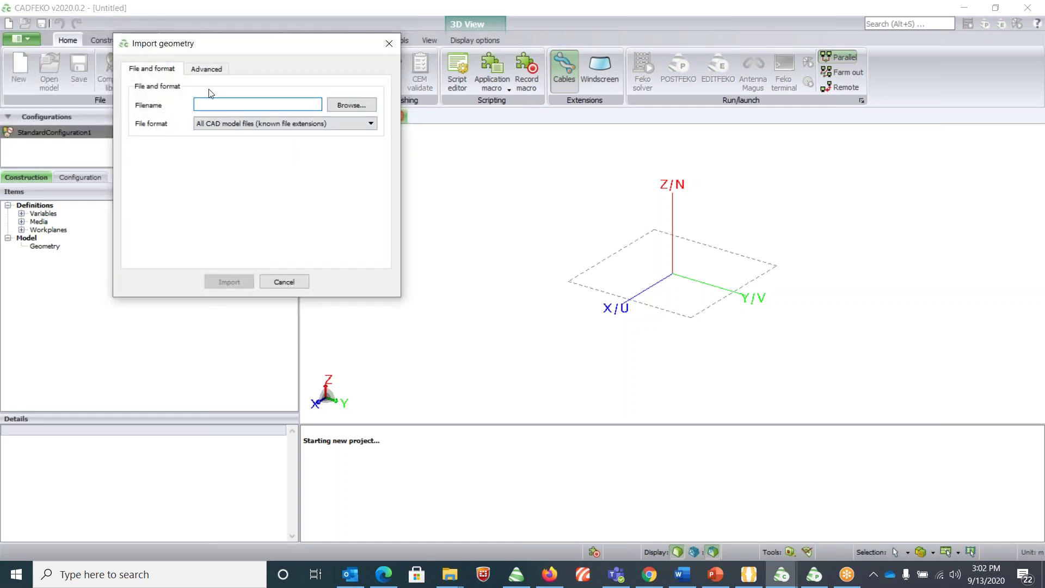
pyautogui.click(224, 124)
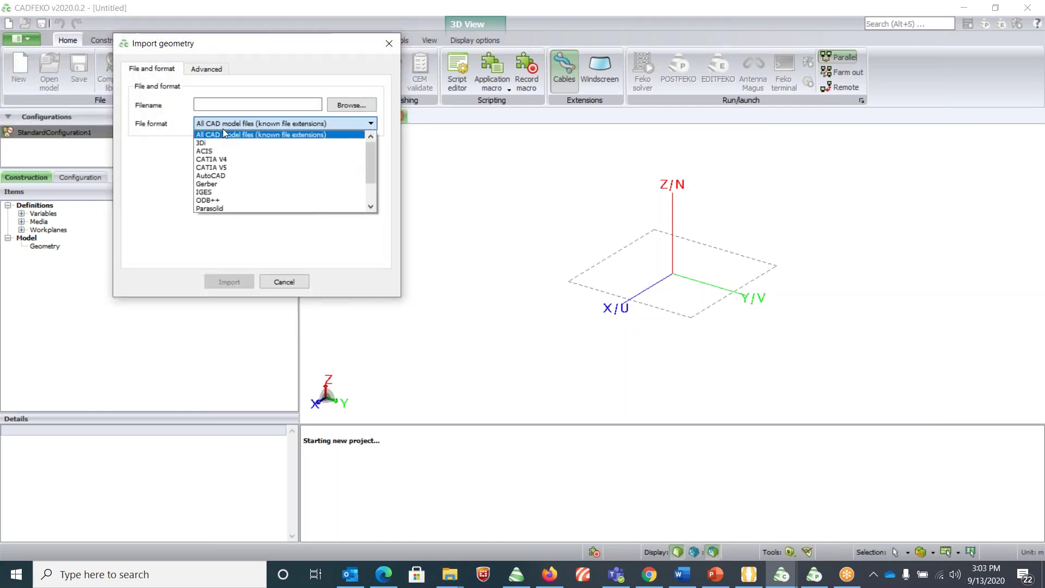
pyautogui.scroll(-2, 243, 164)
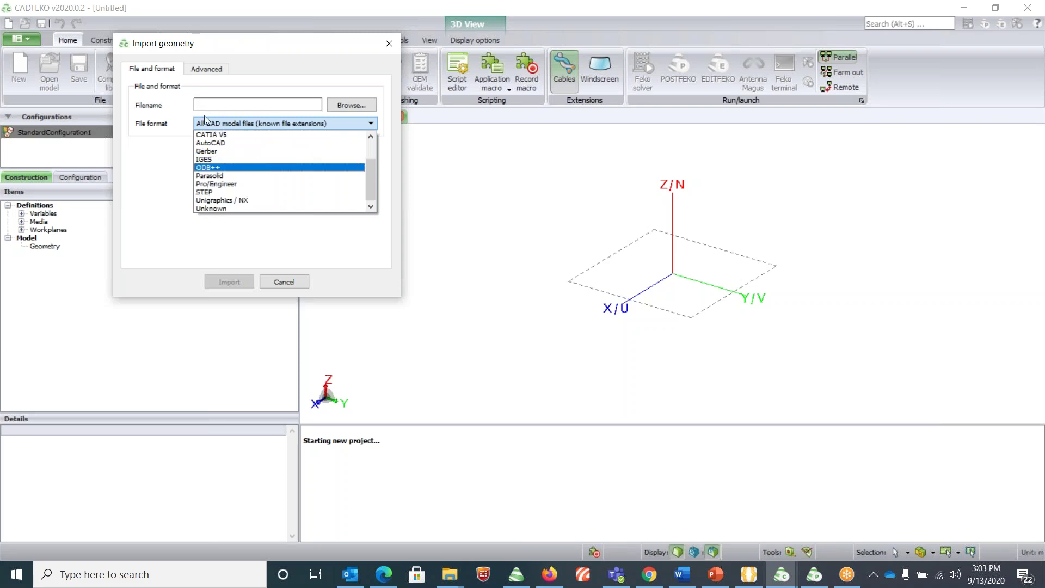
pyautogui.click(276, 280)
pyautogui.click(276, 280)
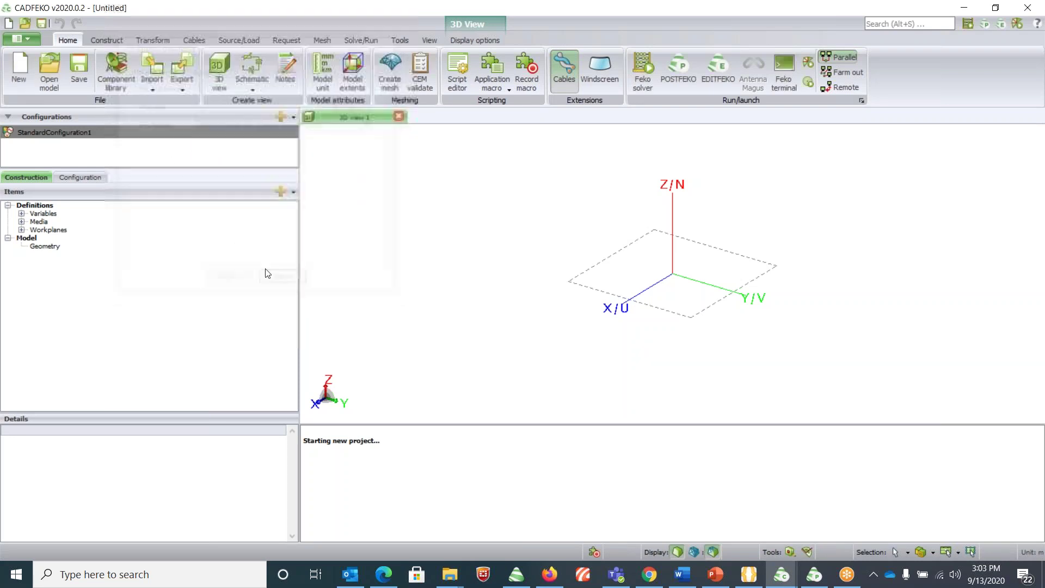
pyautogui.click(174, 89)
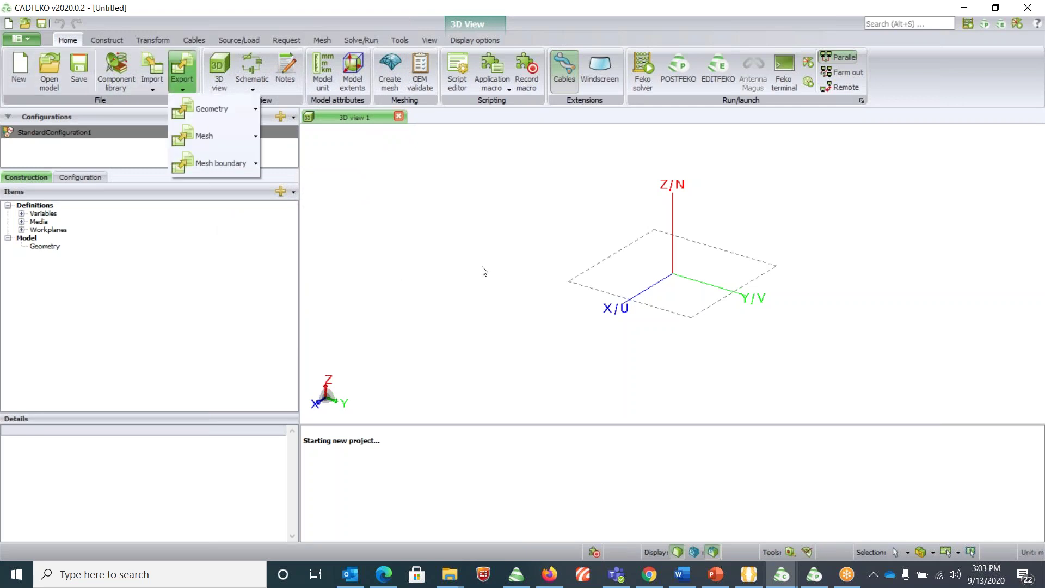
pyautogui.click(698, 280)
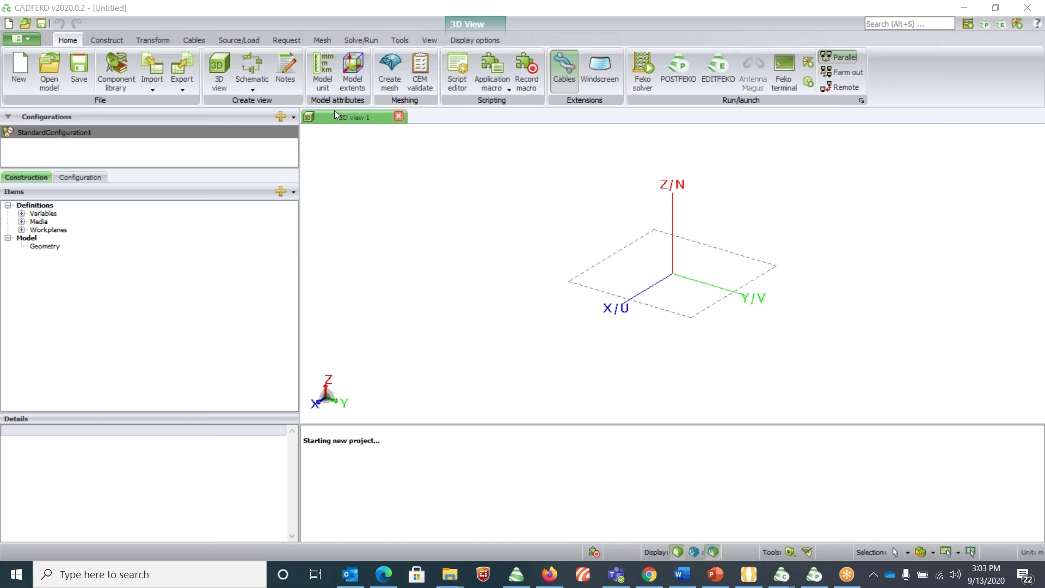
# Step: Confirm the model unit stays set to metres
pyautogui.click(325, 85)
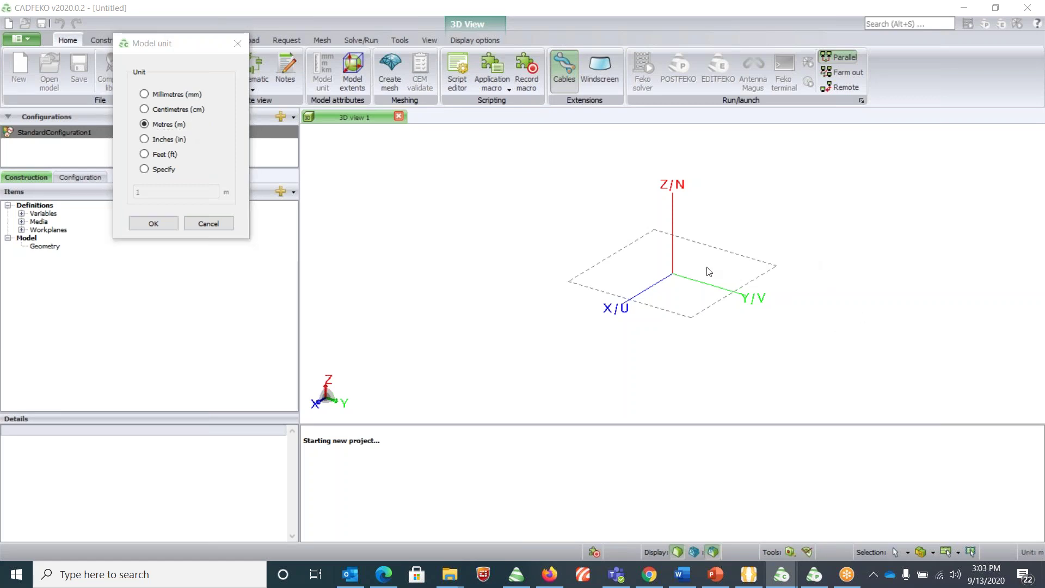
pyautogui.press('Return')
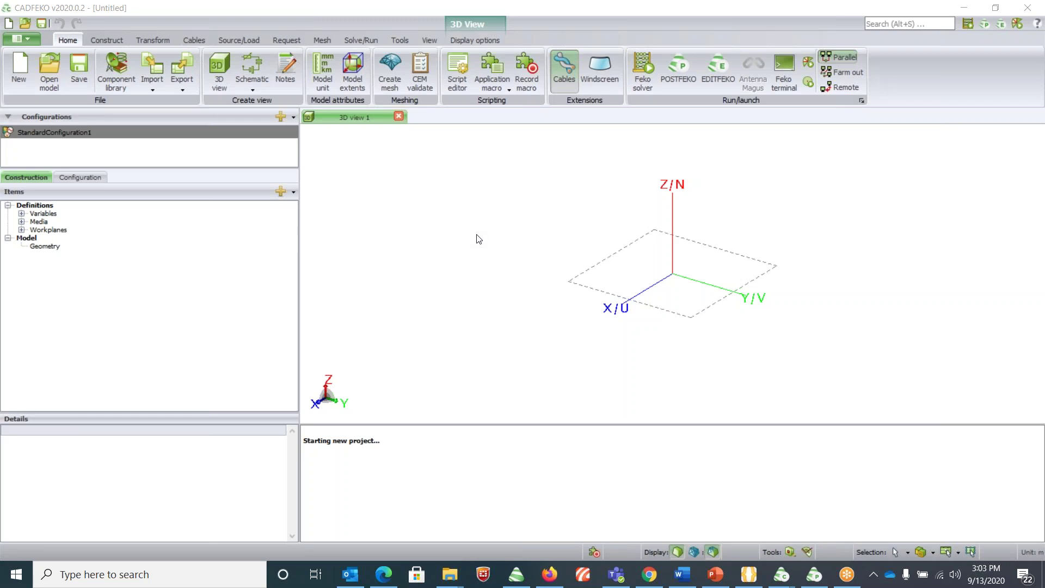
pyautogui.click(112, 42)
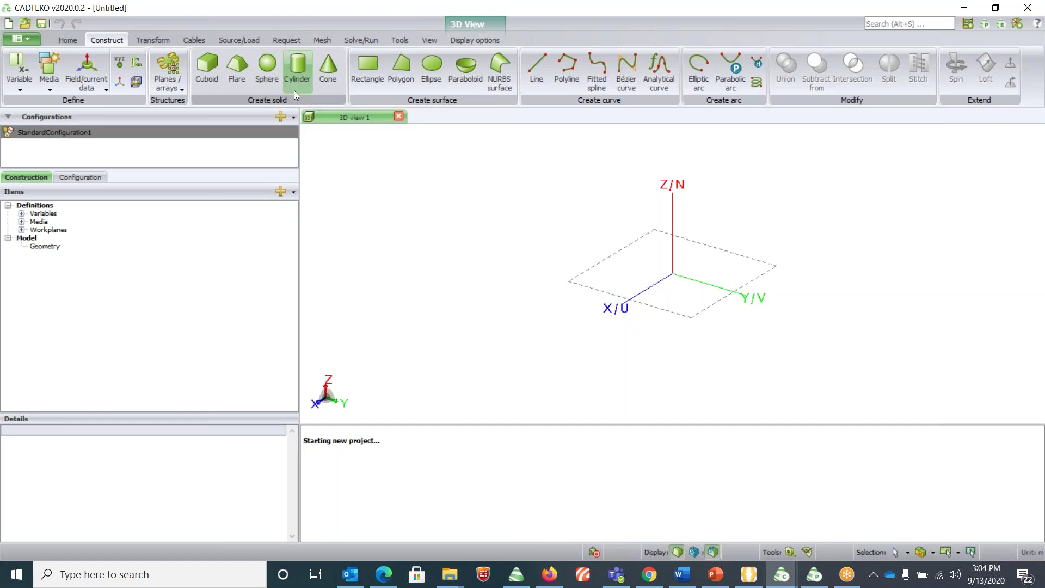
# Step: Create Cuboid1 as a 1.0 × 1.0 × 1.0 cuboid defined by base centre at the origin
pyautogui.click(203, 83)
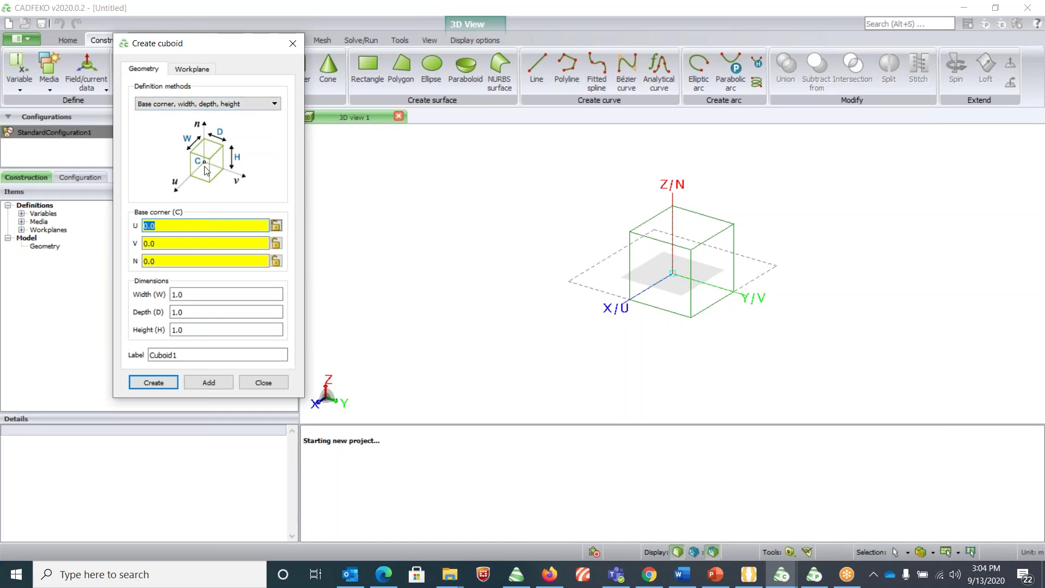
pyautogui.click(177, 103)
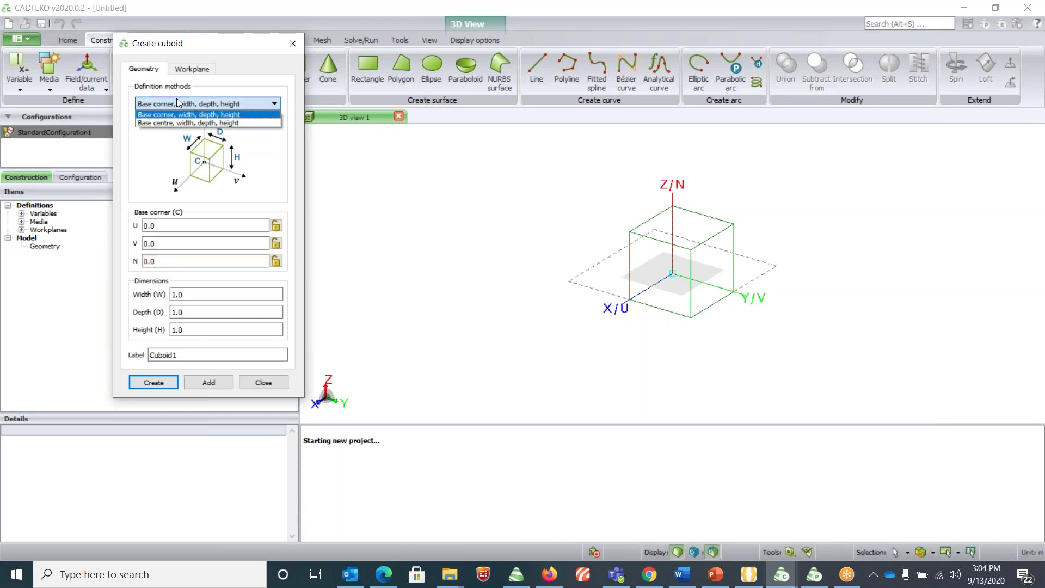
pyautogui.click(171, 120)
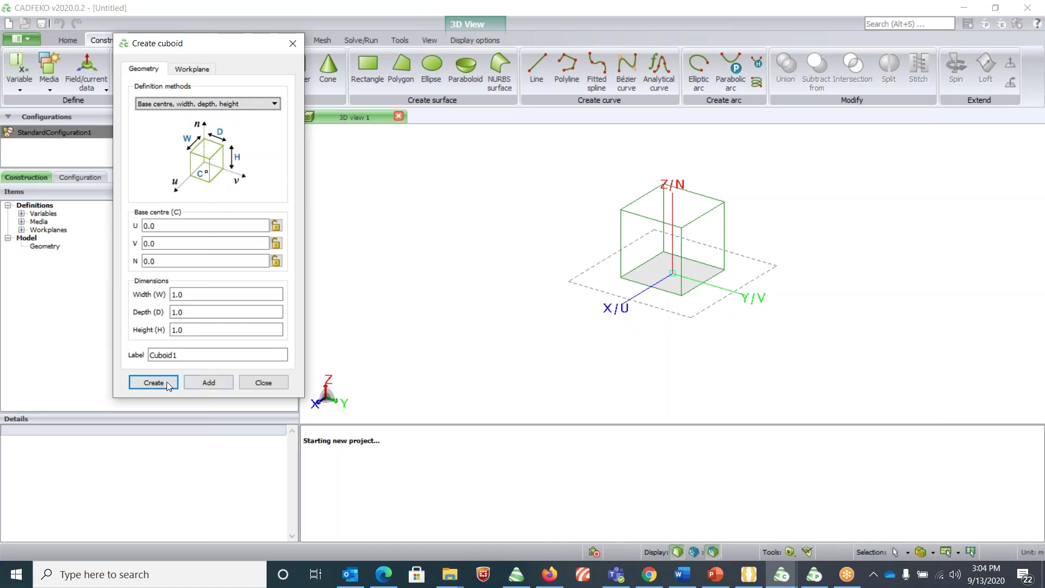
pyautogui.click(155, 225)
pyautogui.click(154, 383)
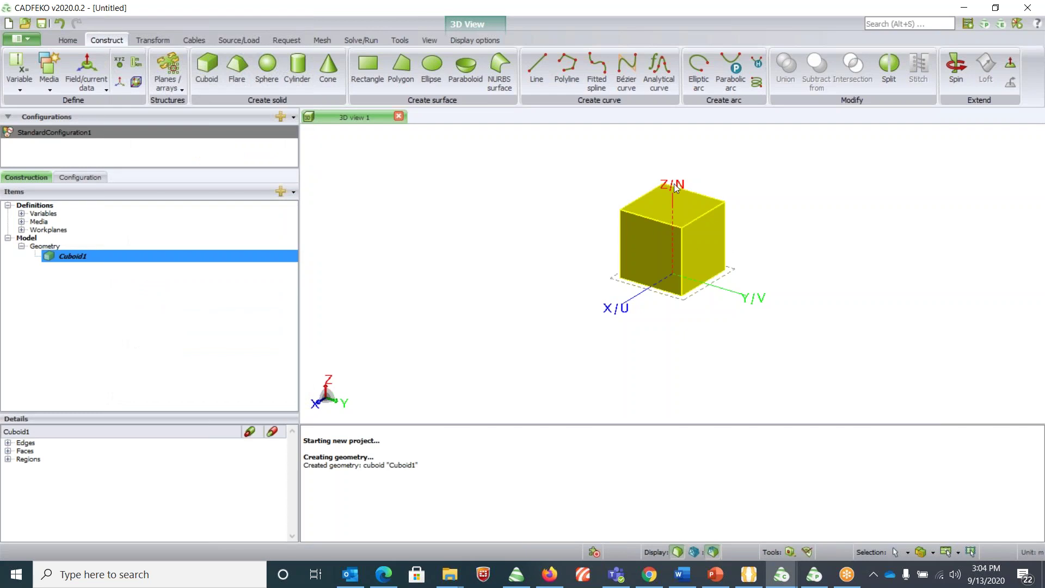
pyautogui.click(594, 258)
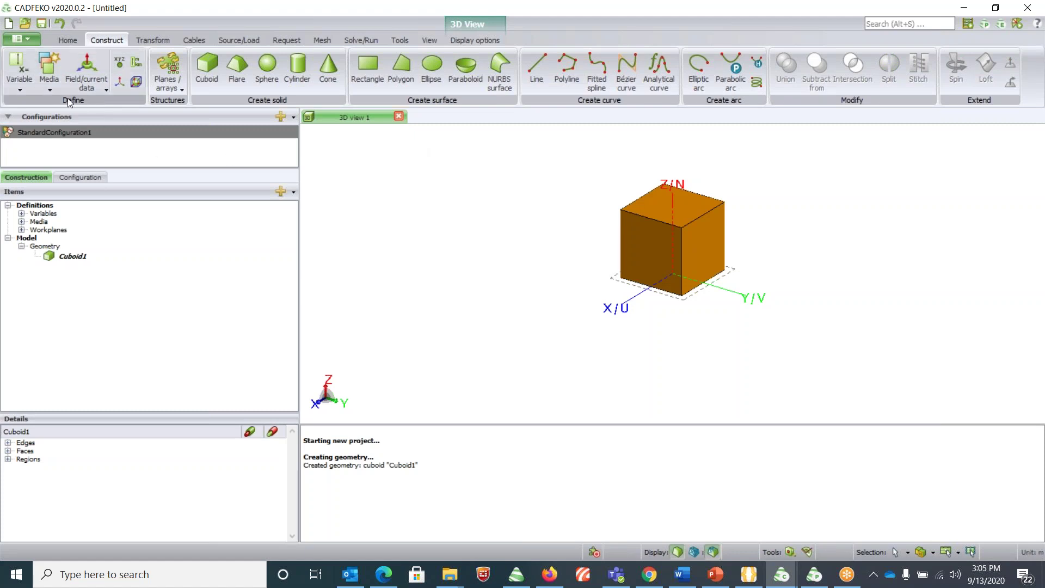
# Step: Browse the predefined media library, then close it without adding a medium
pyautogui.click(44, 86)
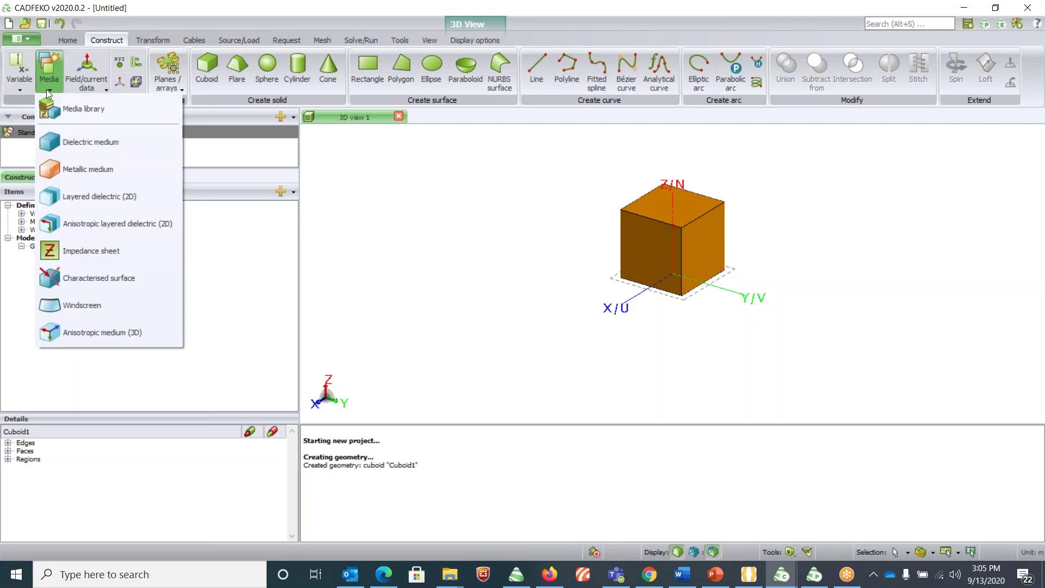
pyautogui.click(68, 117)
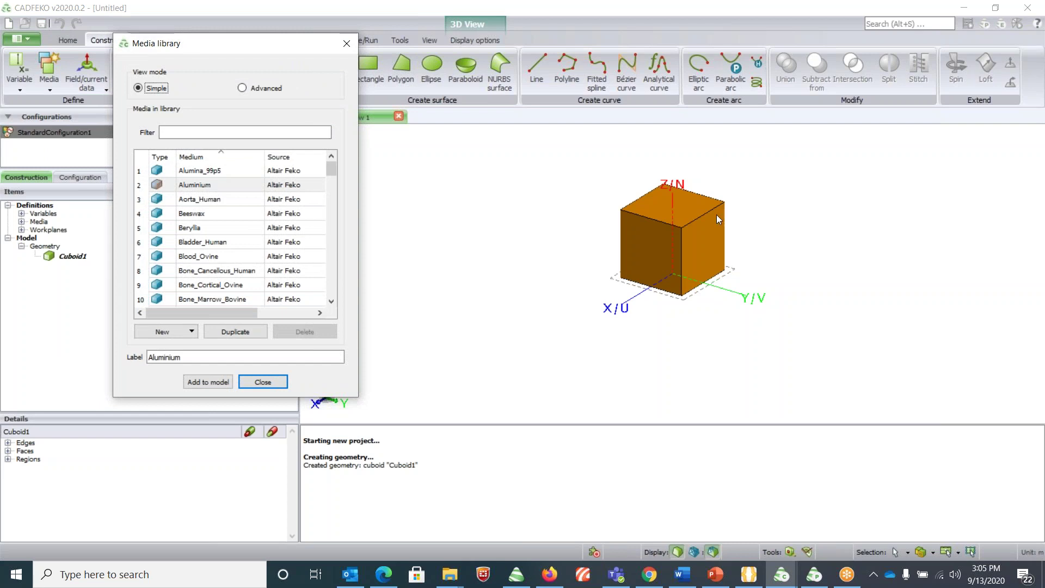
pyautogui.scroll(-4, 235, 234)
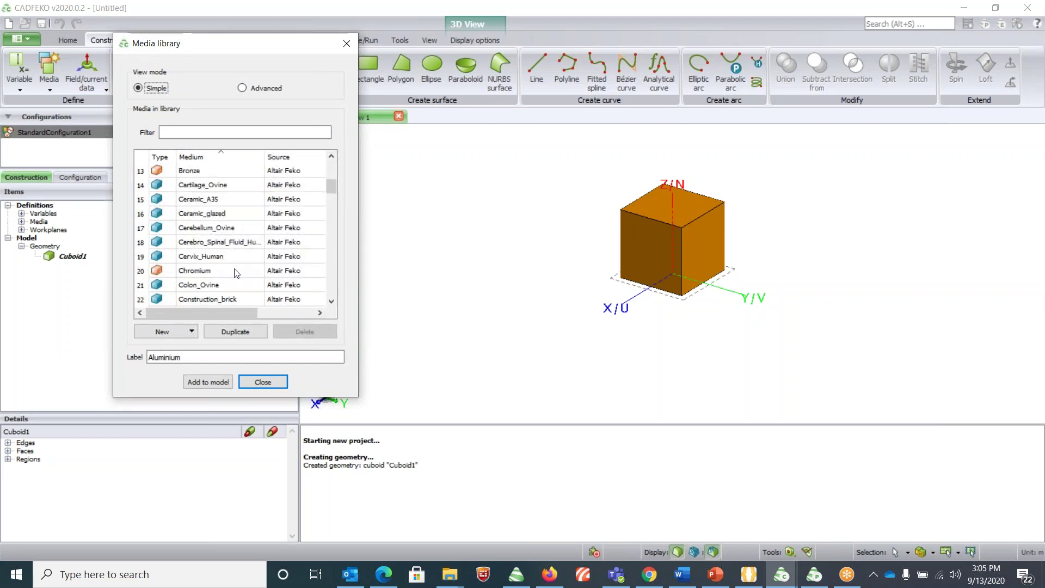
pyautogui.scroll(-5, 237, 269)
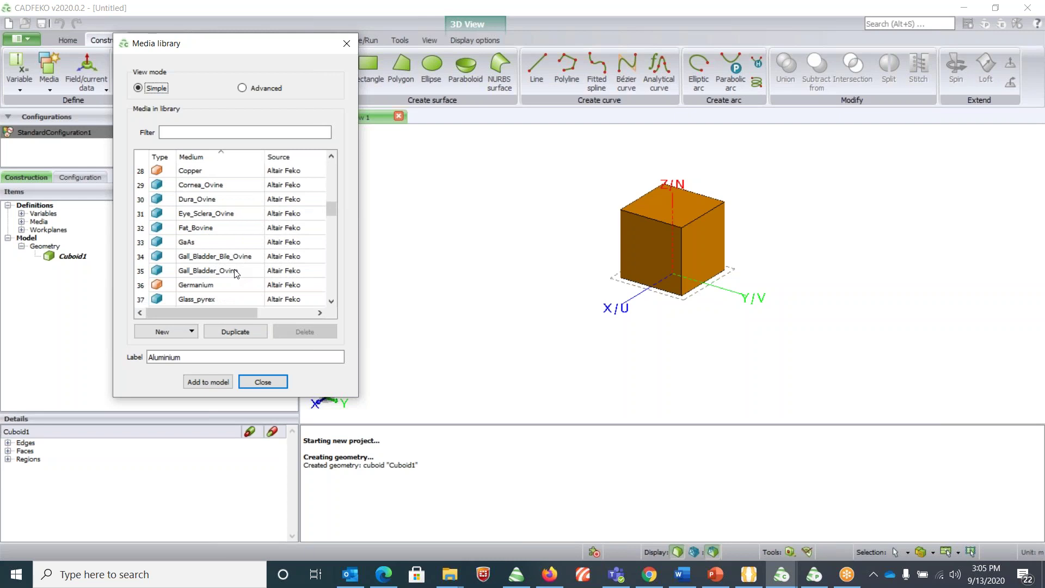
pyautogui.scroll(-3, 236, 273)
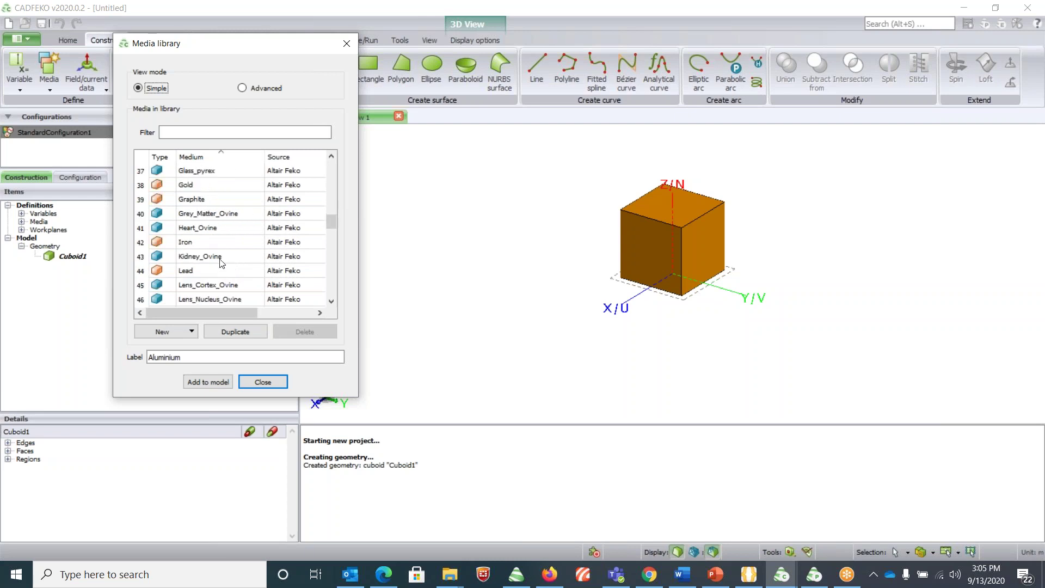
pyautogui.scroll(-2, 227, 282)
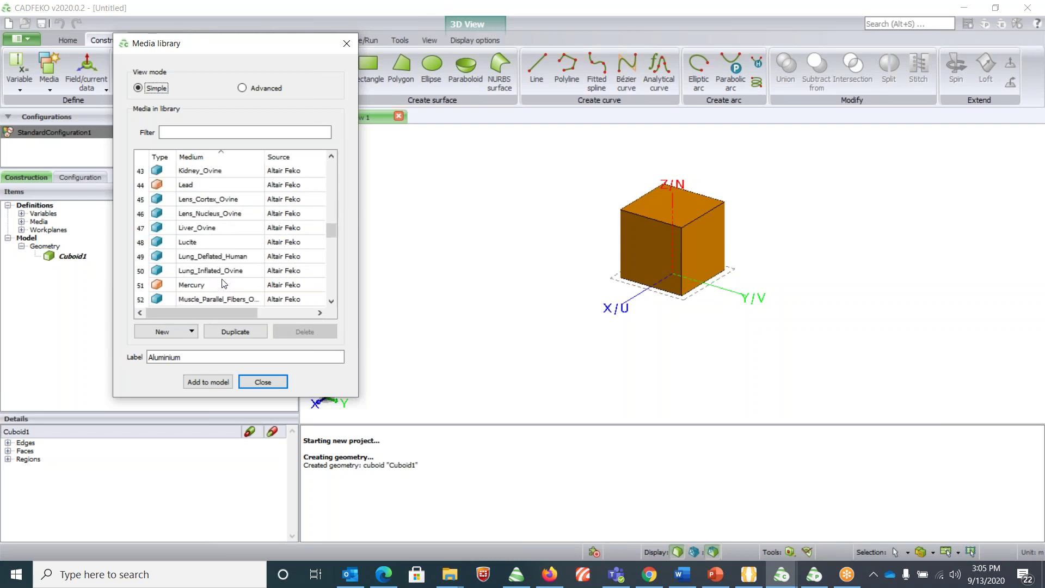
pyautogui.scroll(-3, 223, 283)
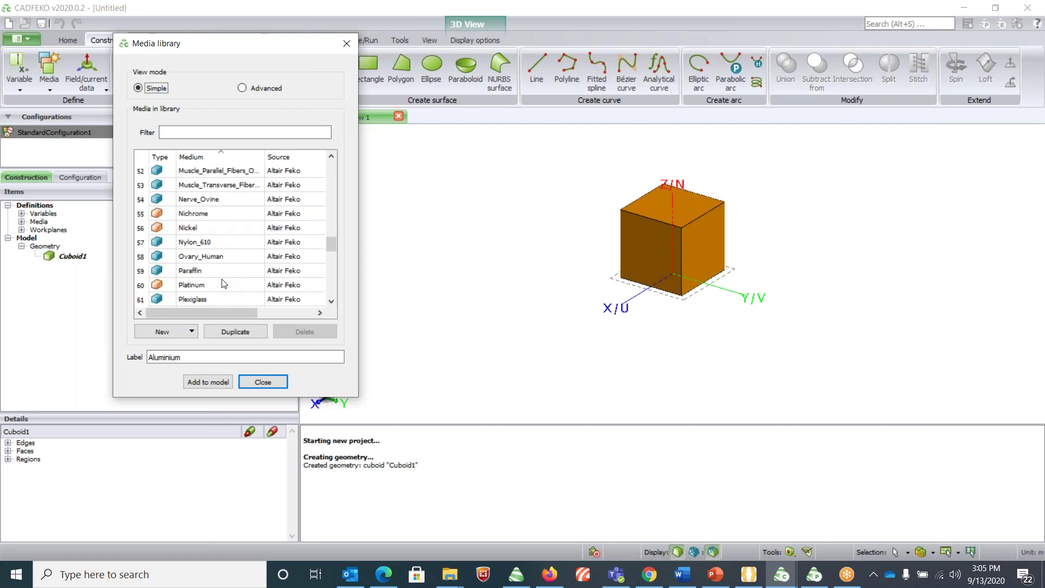
pyautogui.scroll(-1, 222, 284)
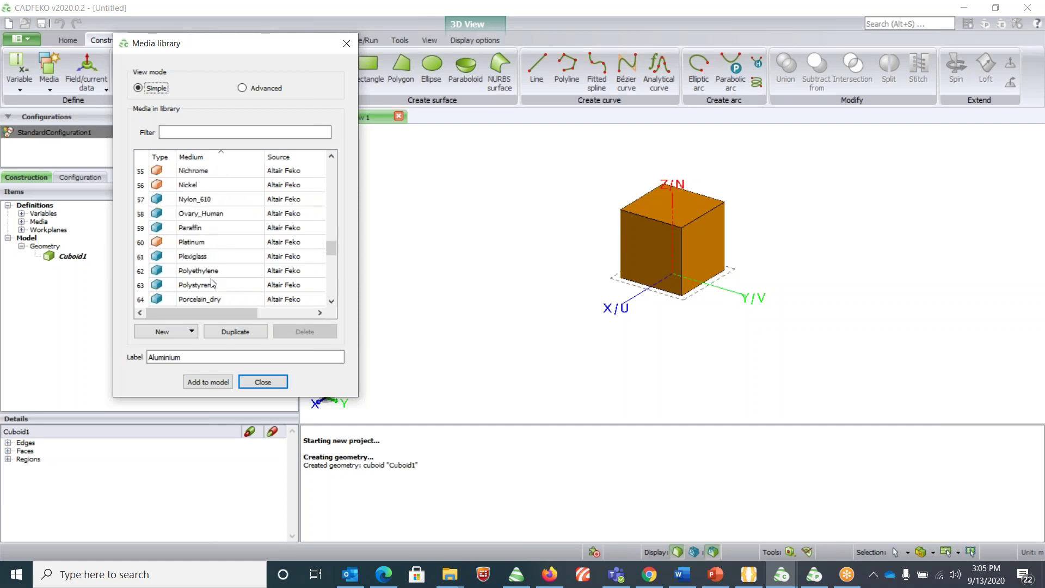
pyautogui.scroll(-1, 218, 278)
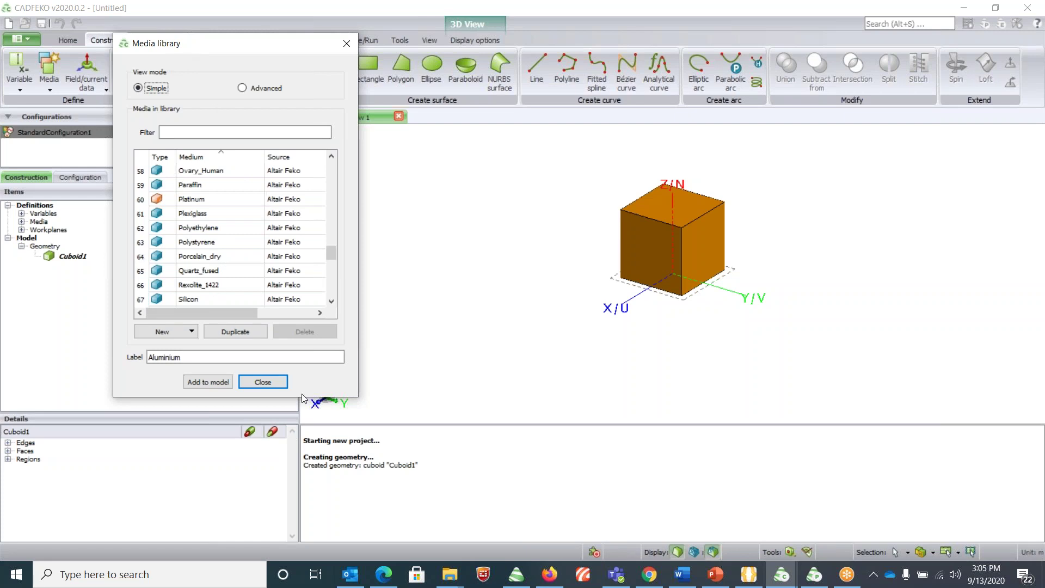
pyautogui.click(246, 382)
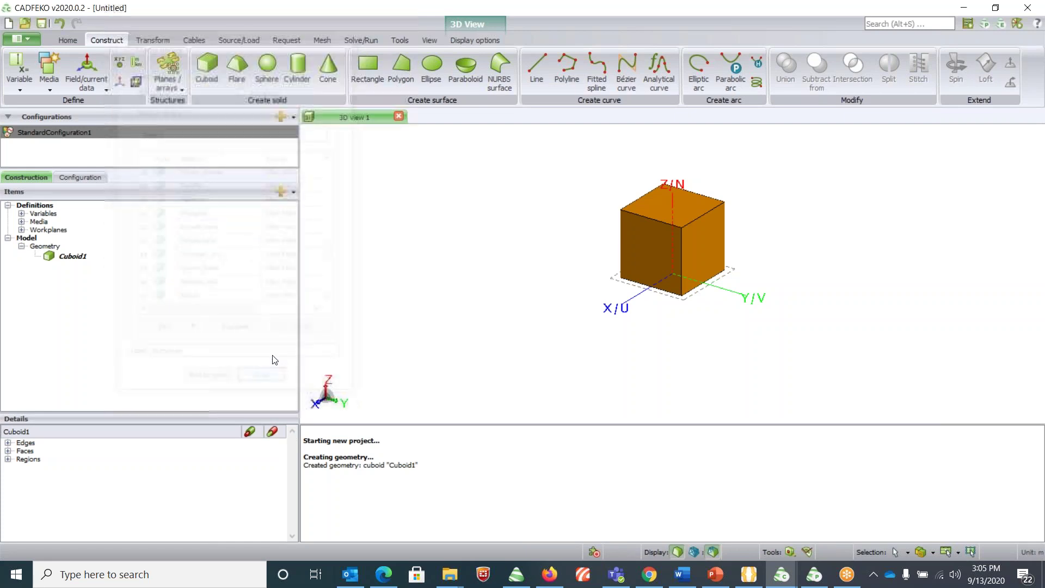
pyautogui.click(54, 91)
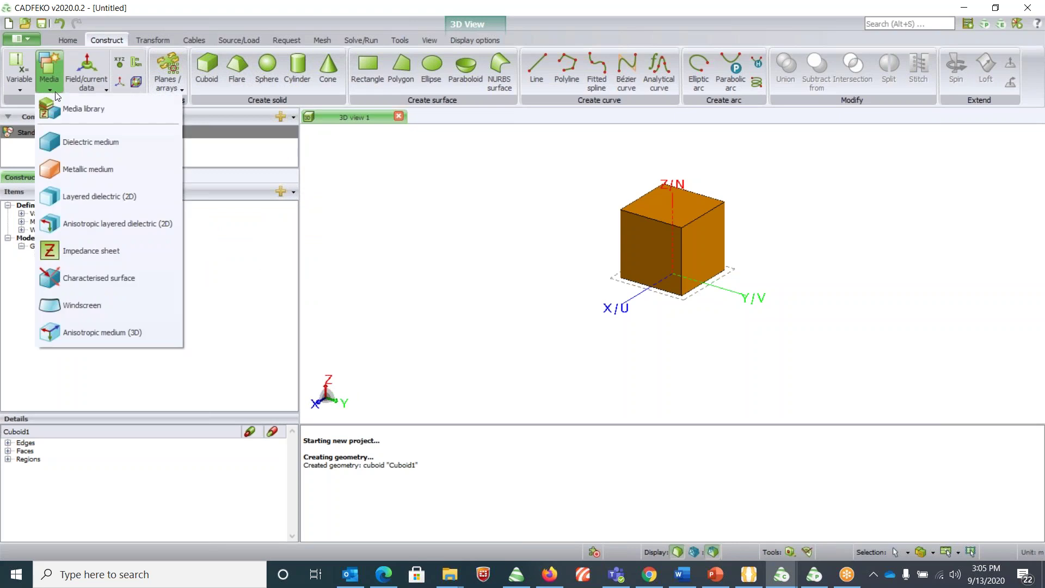
pyautogui.click(87, 141)
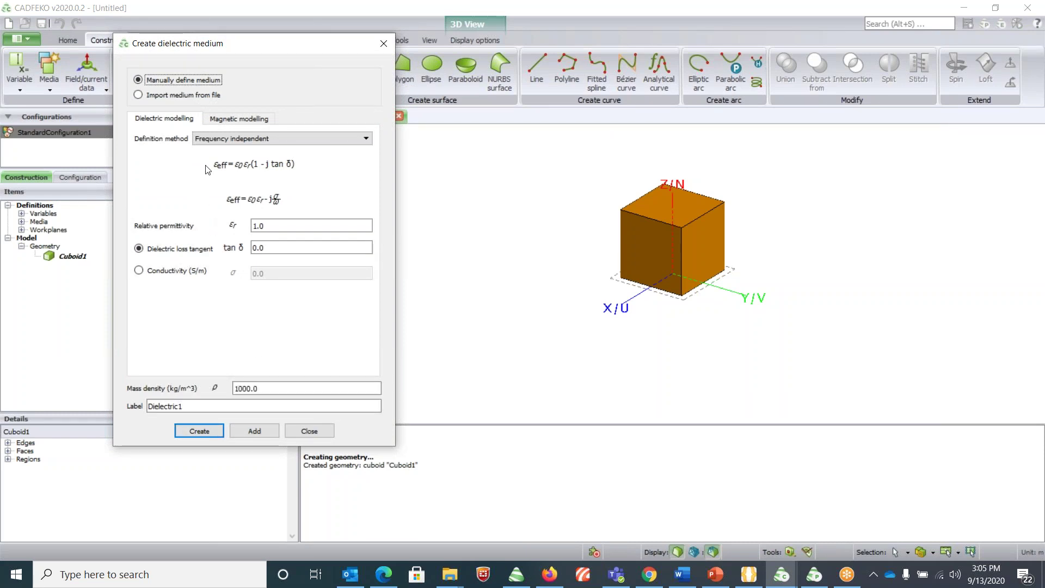
pyautogui.click(170, 271)
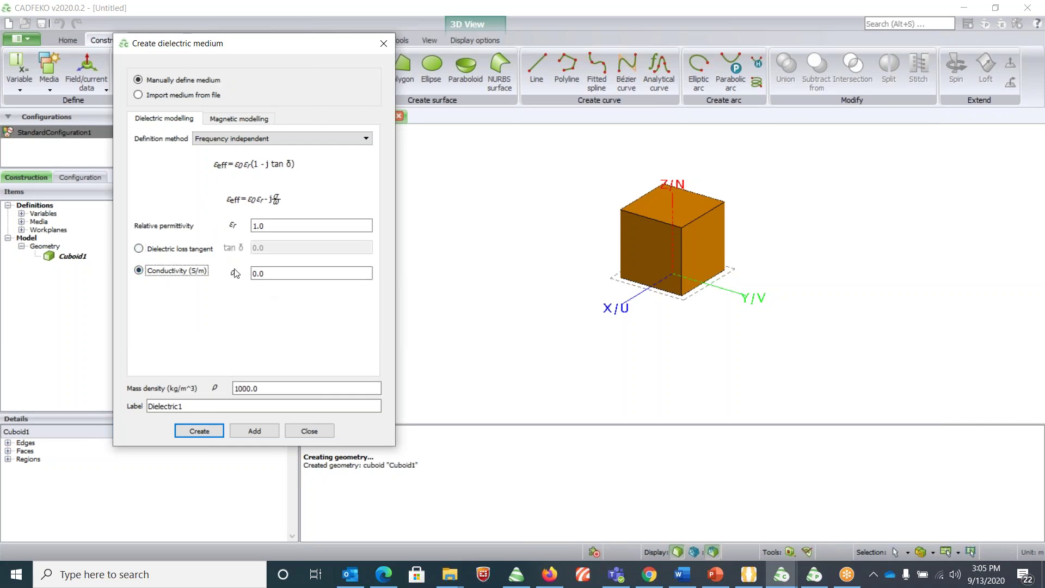
pyautogui.click(177, 251)
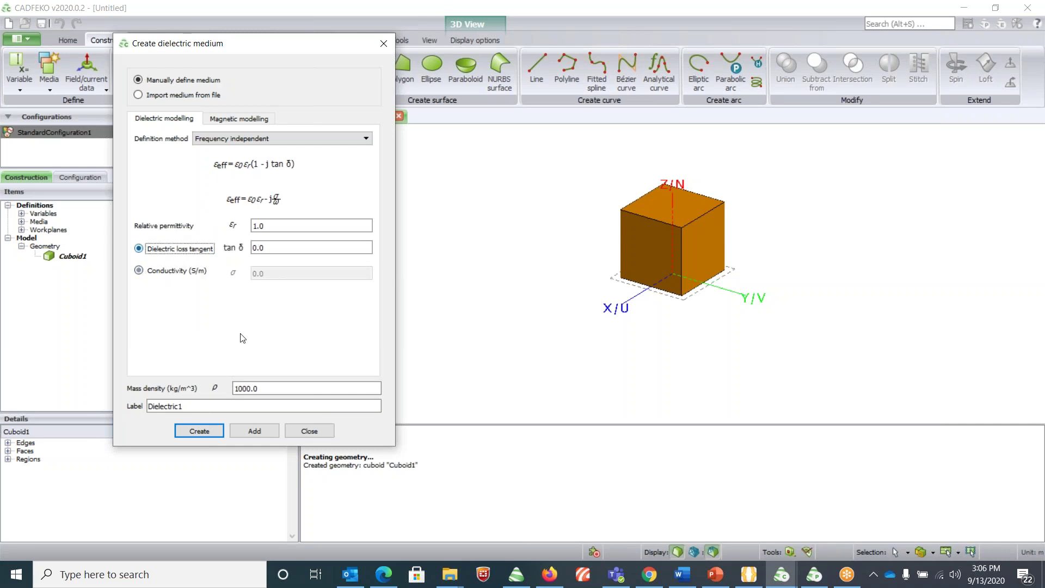
pyautogui.click(308, 431)
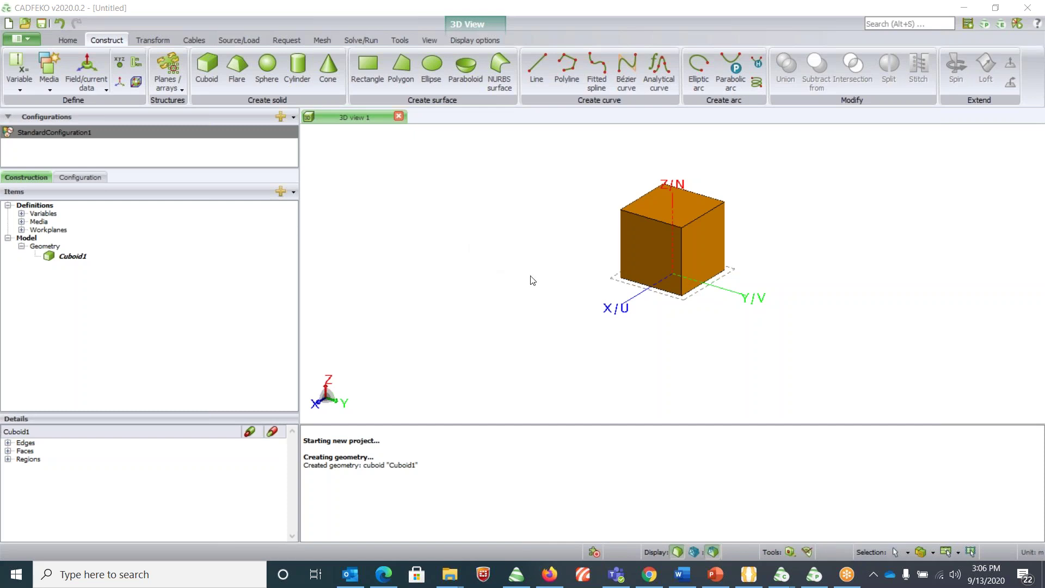
pyautogui.scroll(-3, 502, 280)
pyautogui.scroll(6, 614, 251)
pyautogui.scroll(-5, 612, 252)
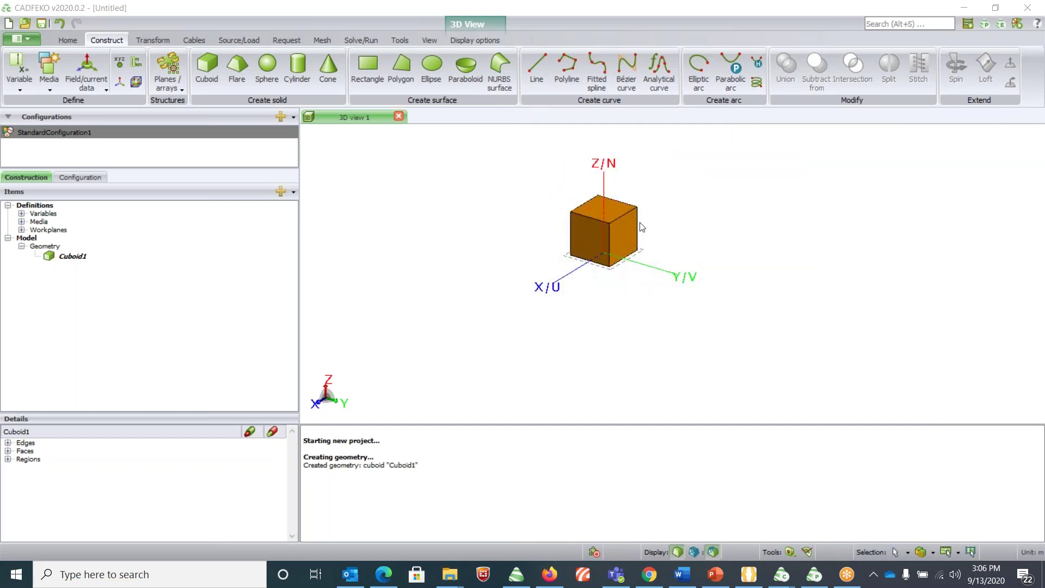
pyautogui.scroll(3, 647, 214)
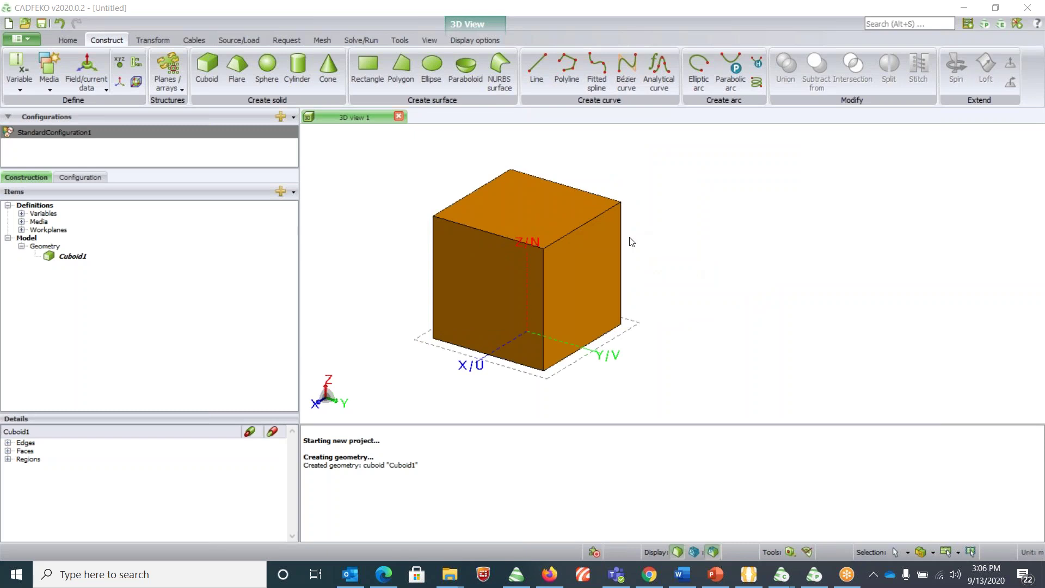
pyautogui.moveTo(630, 240)
pyautogui.mouseDown()
pyautogui.moveTo(688, 321)
pyautogui.moveTo(505, 250)
pyautogui.moveTo(551, 211)
pyautogui.moveTo(653, 259)
pyautogui.moveTo(631, 234)
pyautogui.mouseUp()
pyautogui.click(594, 219)
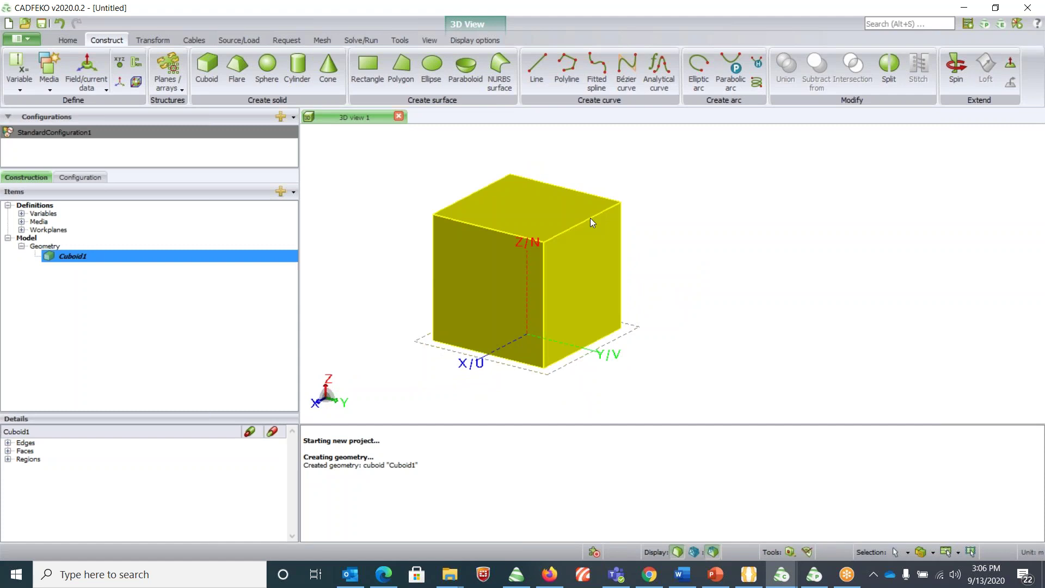
pyautogui.click(695, 291)
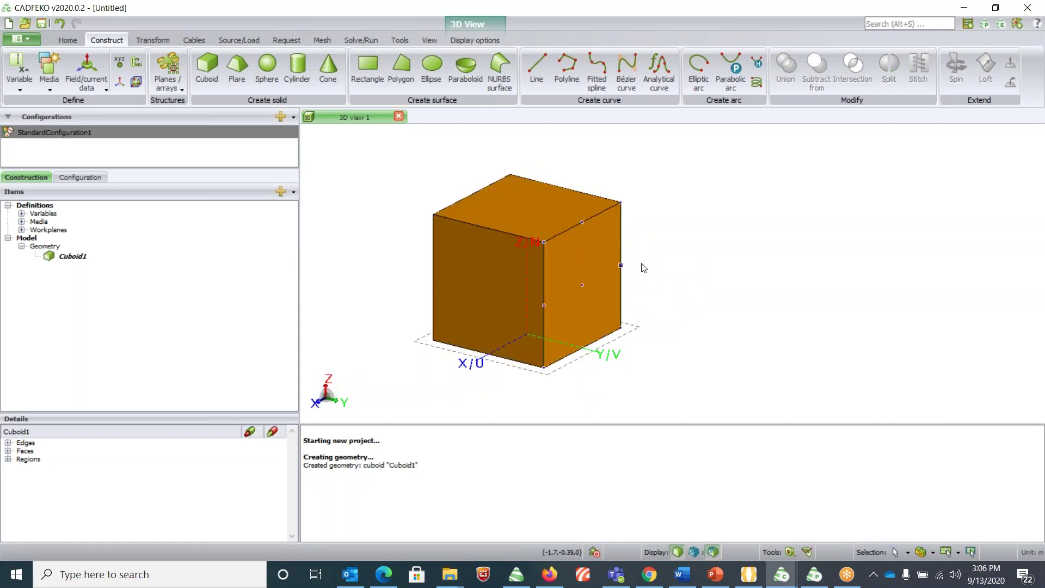
pyautogui.moveTo(681, 269); pyautogui.dragTo(680, 270)
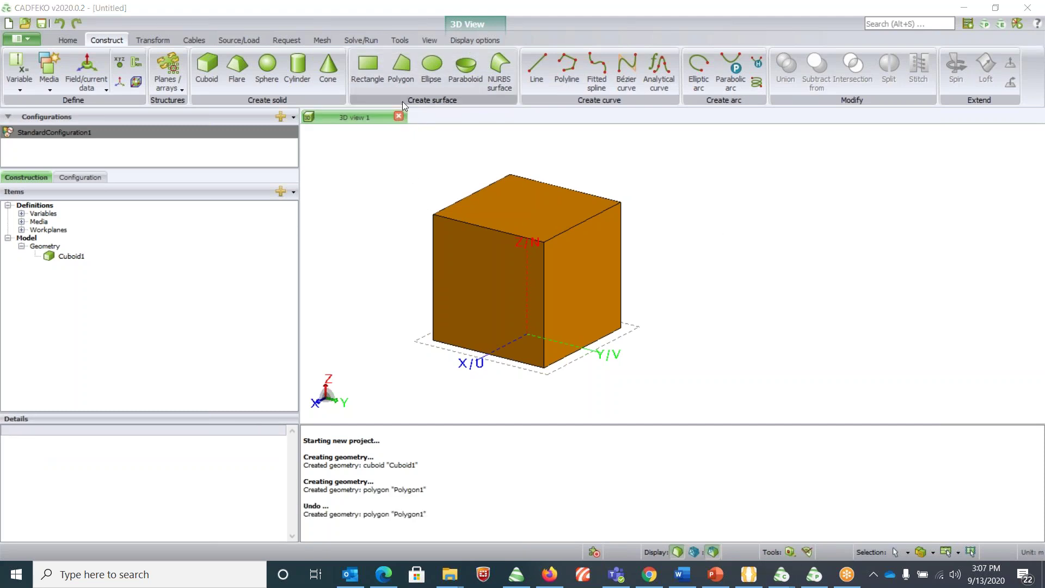
# Step: Draw Polygon1 through (0.5,0.5,1), (0.5,0,0.5), (0.5,-0.5,0.5), (0.5,-0.5,1) on the front face
pyautogui.click(402, 84)
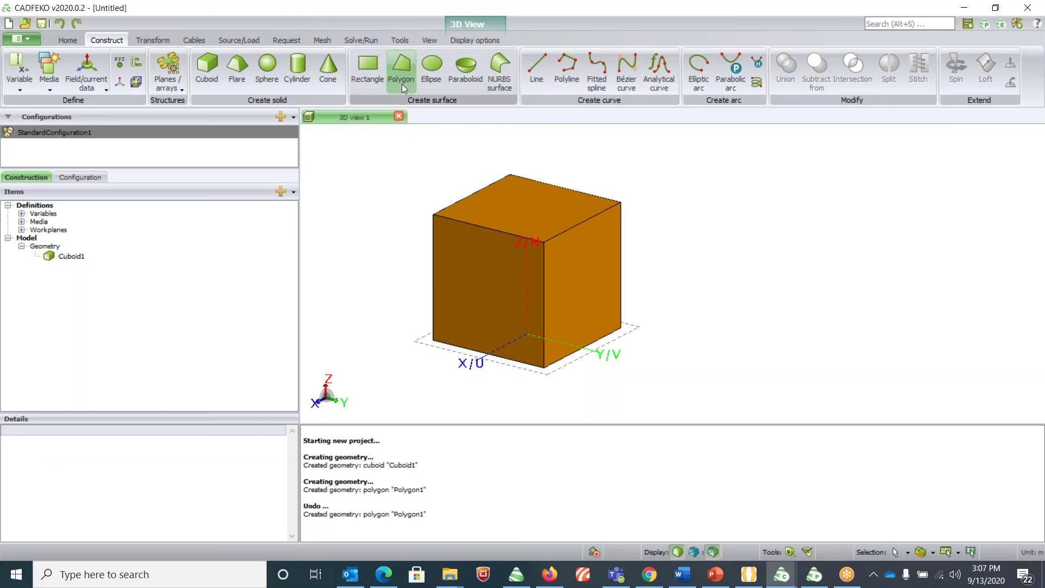
pyautogui.click(546, 237)
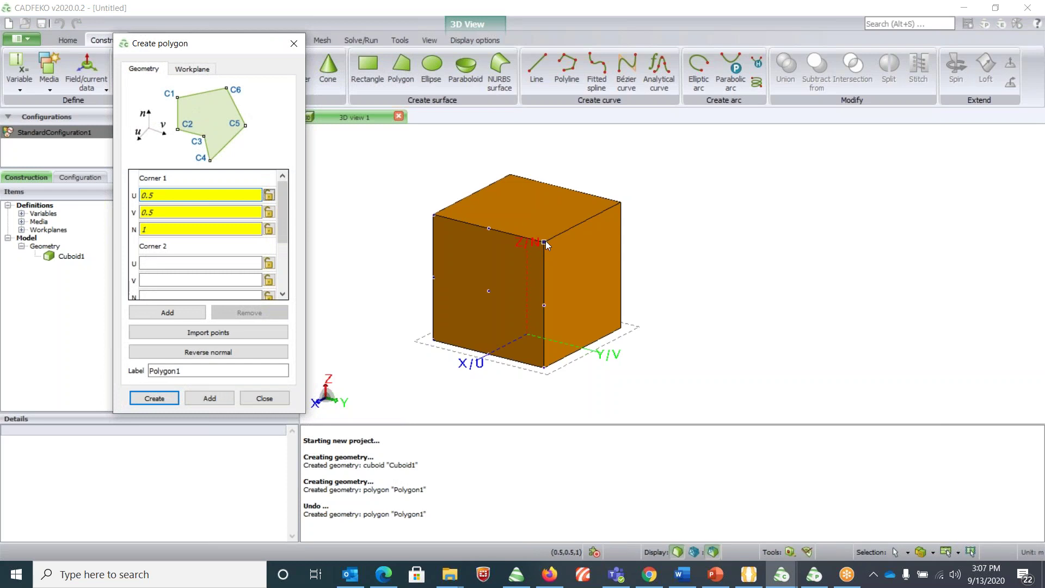
pyautogui.click(545, 241)
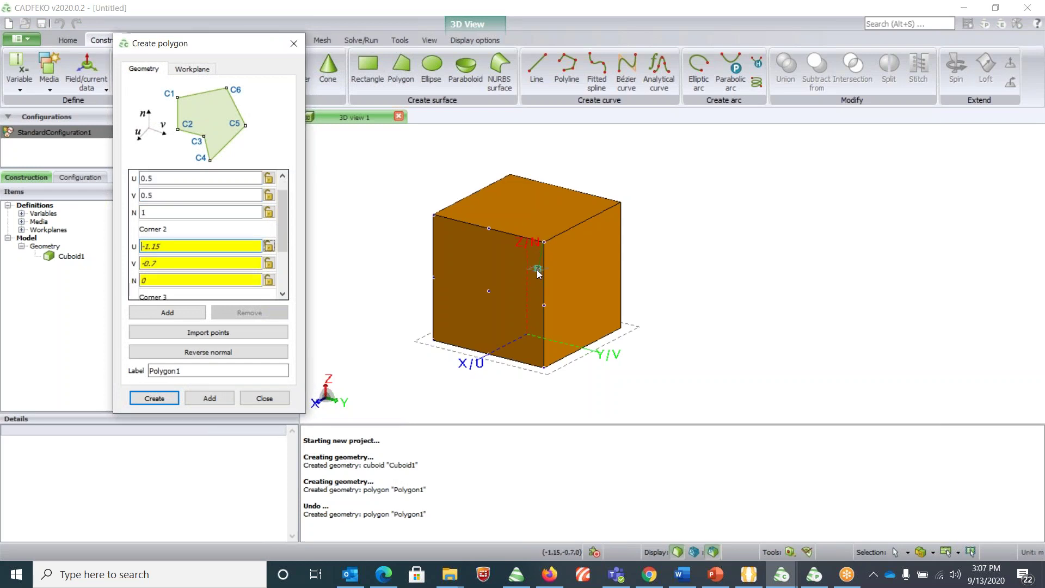
pyautogui.click(490, 296)
pyautogui.click(434, 279)
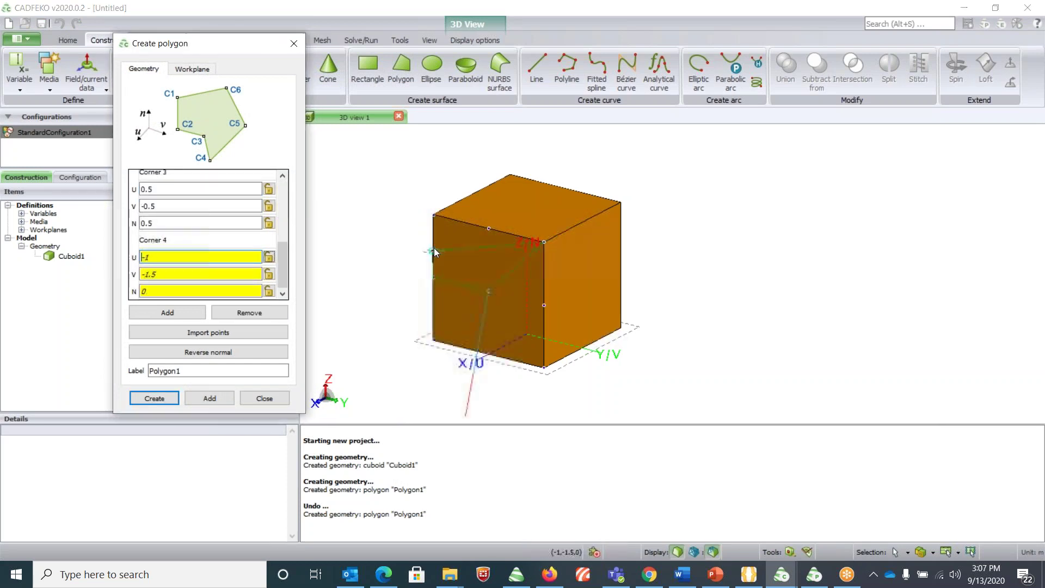
pyautogui.click(433, 217)
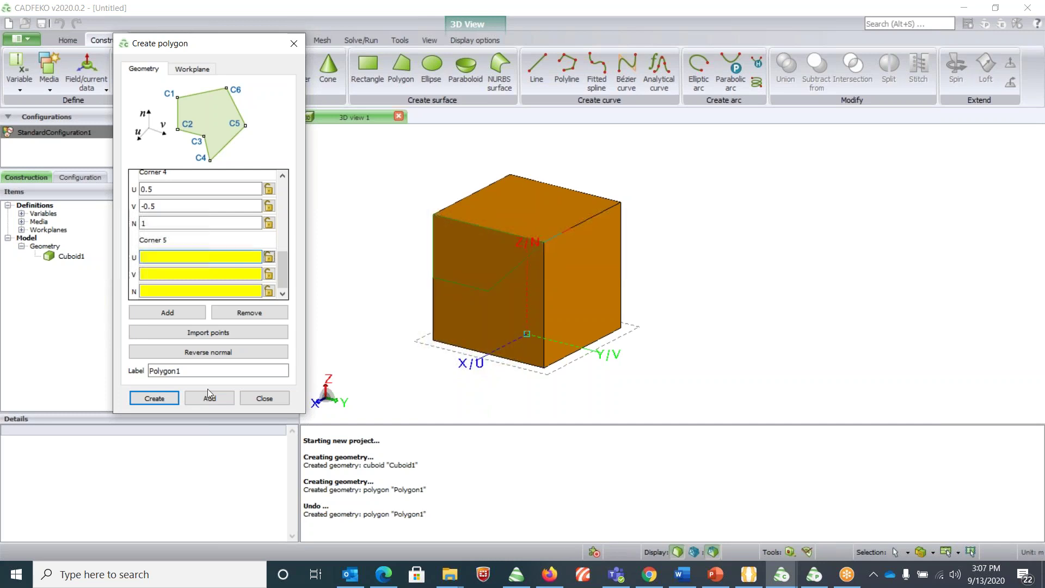
pyautogui.click(142, 398)
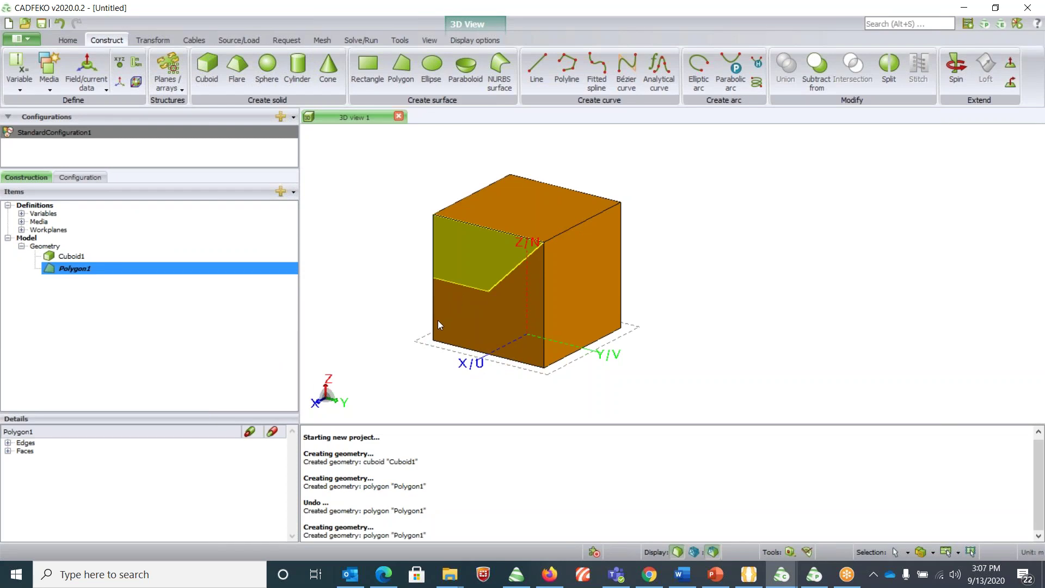
pyautogui.rightClick(470, 264)
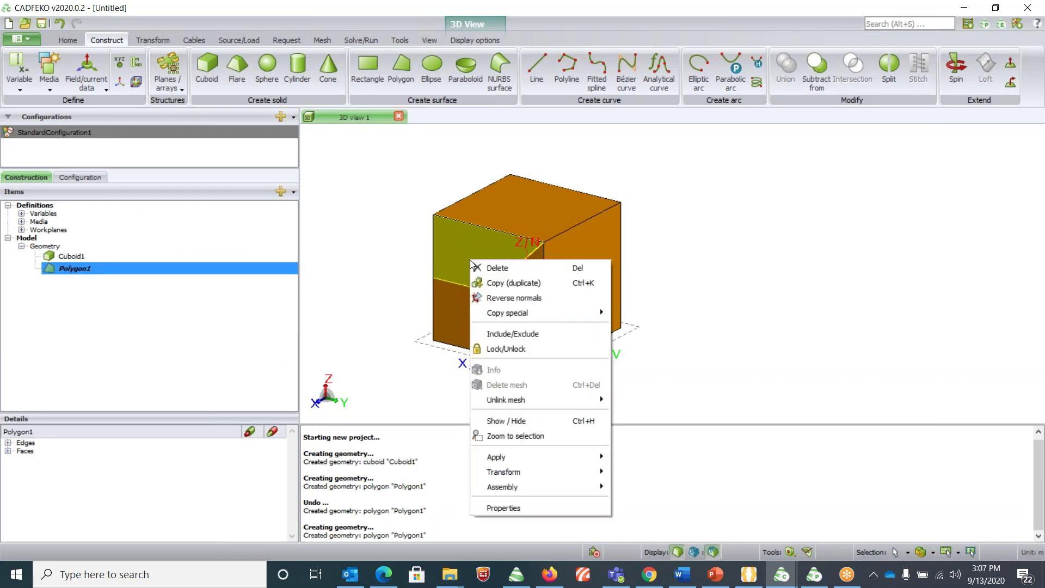
# Step: Duplicate Polygon1 as Polygon1_1 and select the copy in the tree
pyautogui.click(503, 283)
pyautogui.click(76, 281)
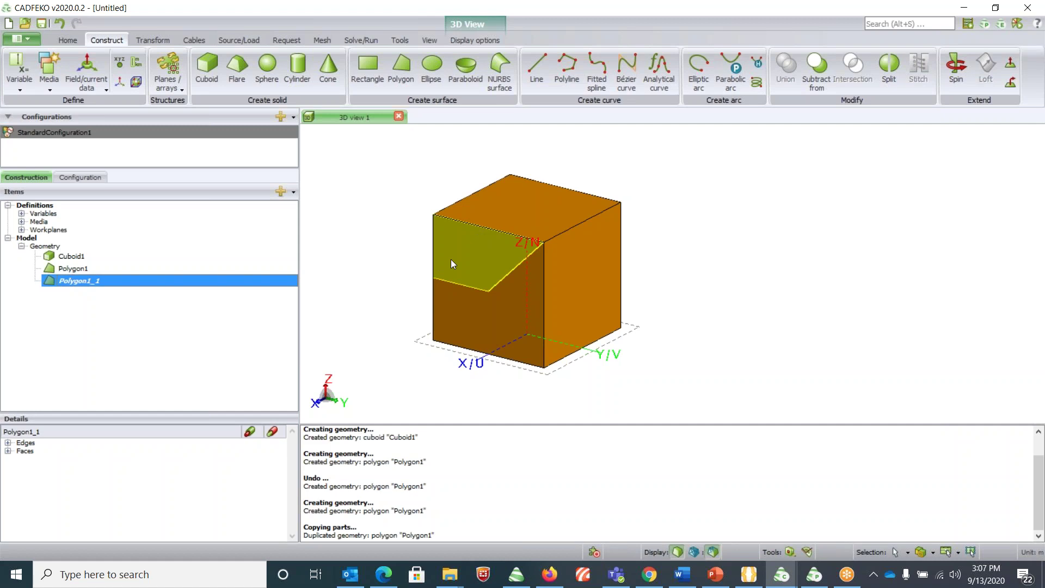
pyautogui.click(158, 41)
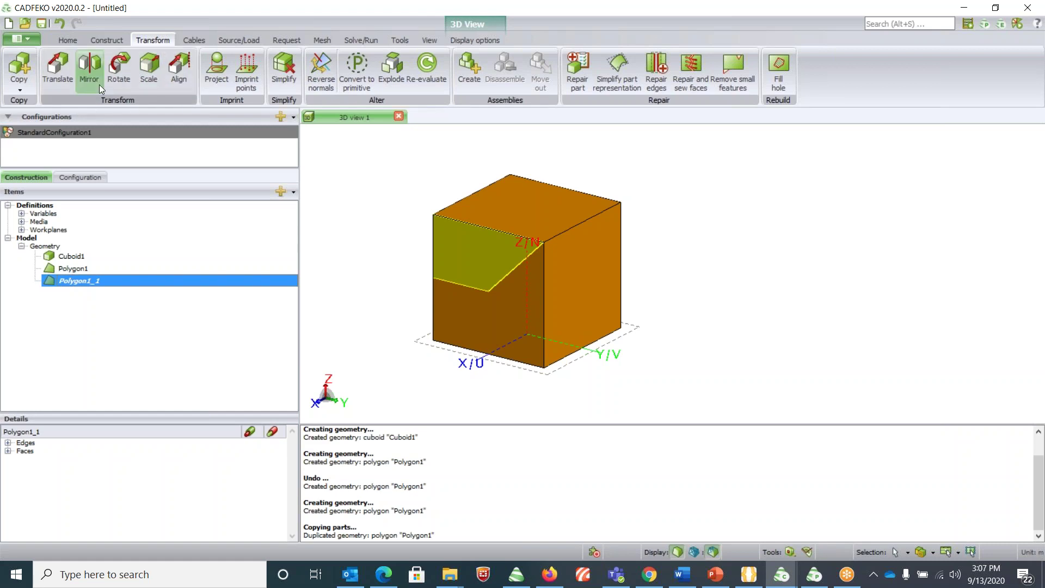
# Step: Translate Polygon1_1 from the cube corner (0.5, 0.5, 1) to (1, 0.5, 1)
pyautogui.click(58, 68)
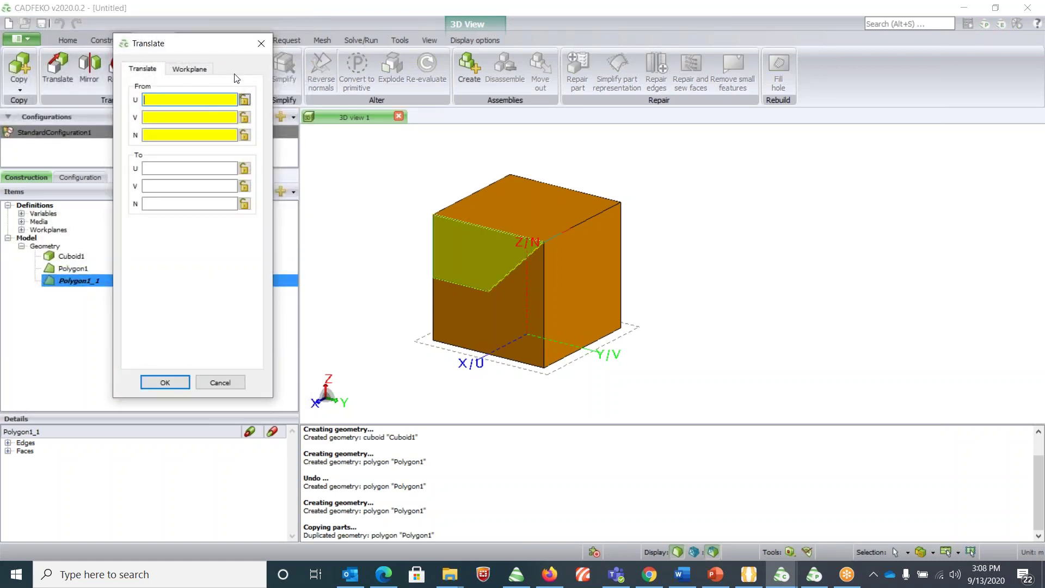
pyautogui.click(546, 245)
pyautogui.press('Tab')
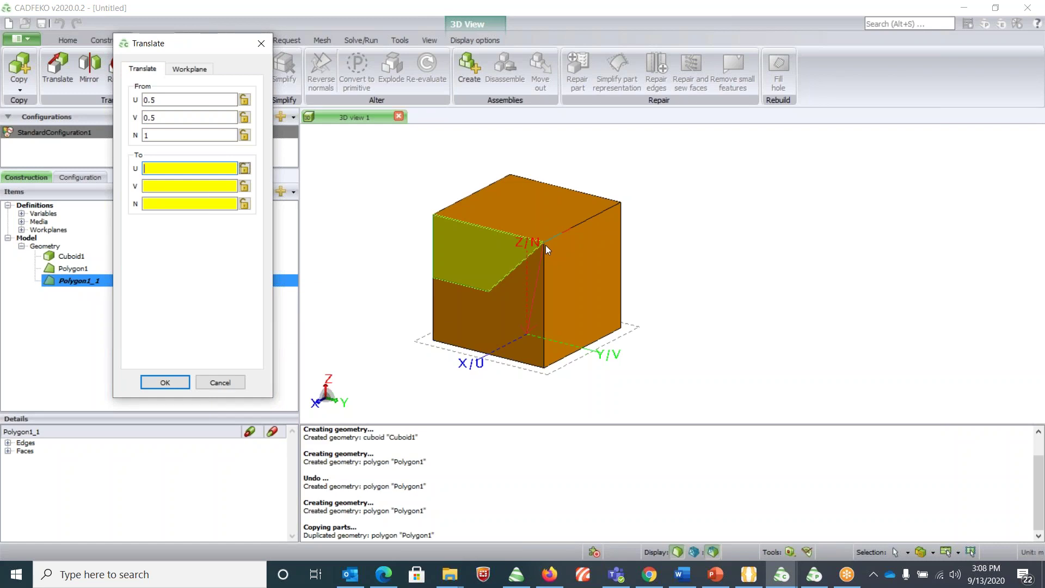
pyautogui.write('1')
pyautogui.press('Tab')
pyautogui.write('0.5')
pyautogui.press('Tab')
pyautogui.write('1')
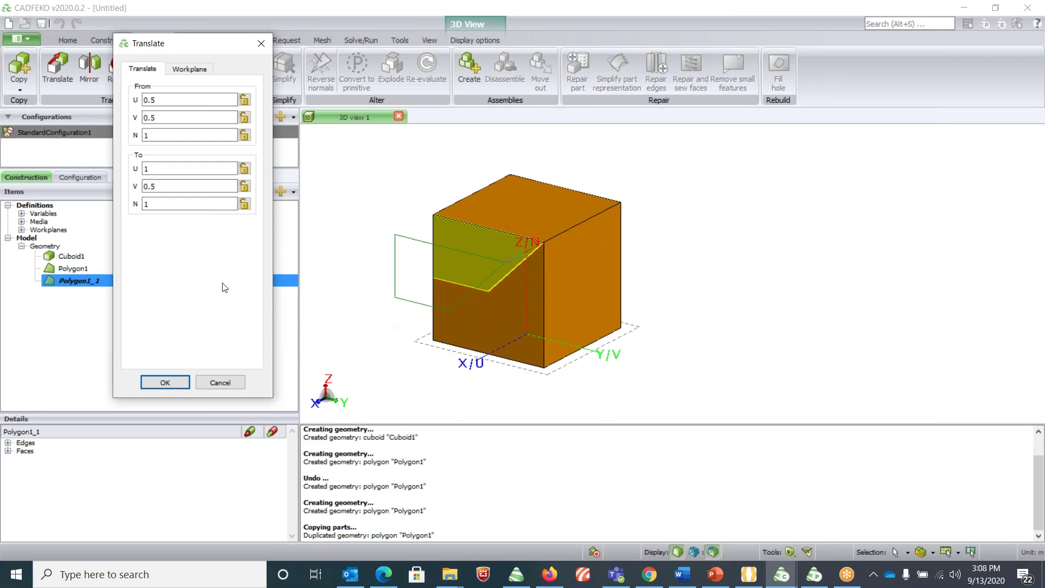
pyautogui.click(165, 383)
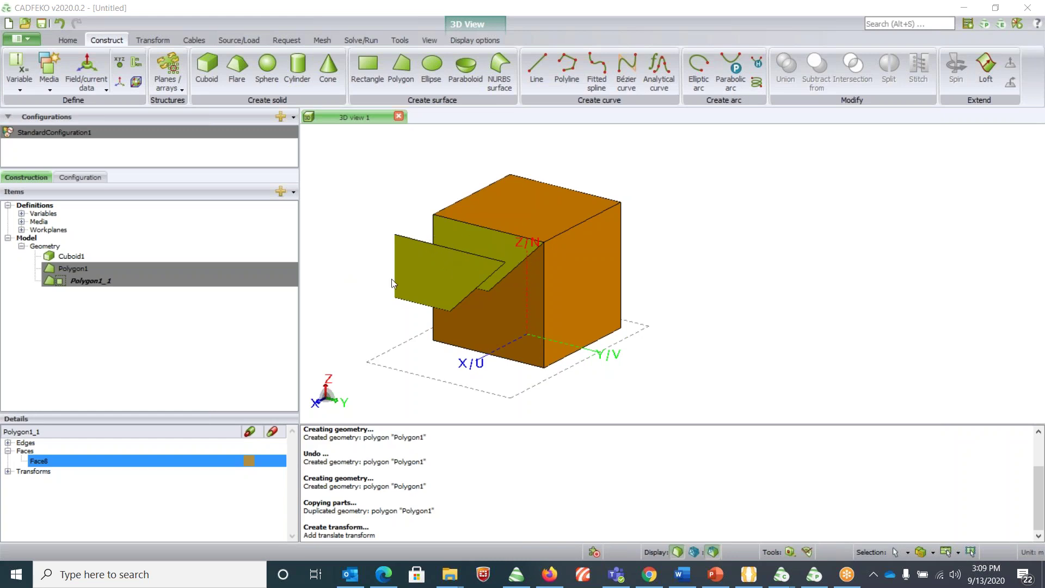
# Step: Loft between Polygon1 and Polygon1_1 to create the solid Loft1
pyautogui.click(142, 279)
pyautogui.click(100, 269)
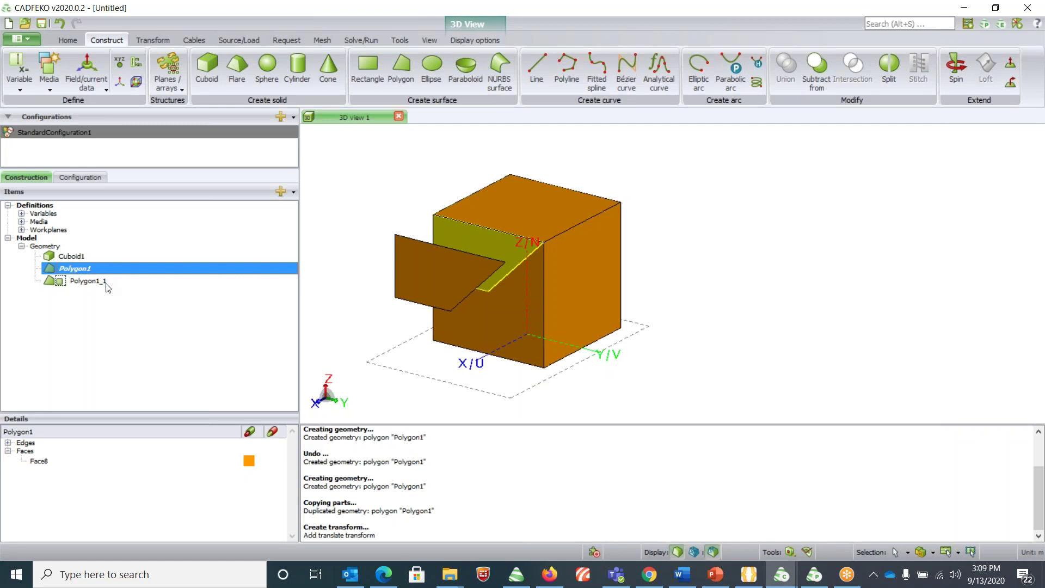
pyautogui.keyDown('ctrl'); pyautogui.click(109, 287); pyautogui.keyUp('ctrl')
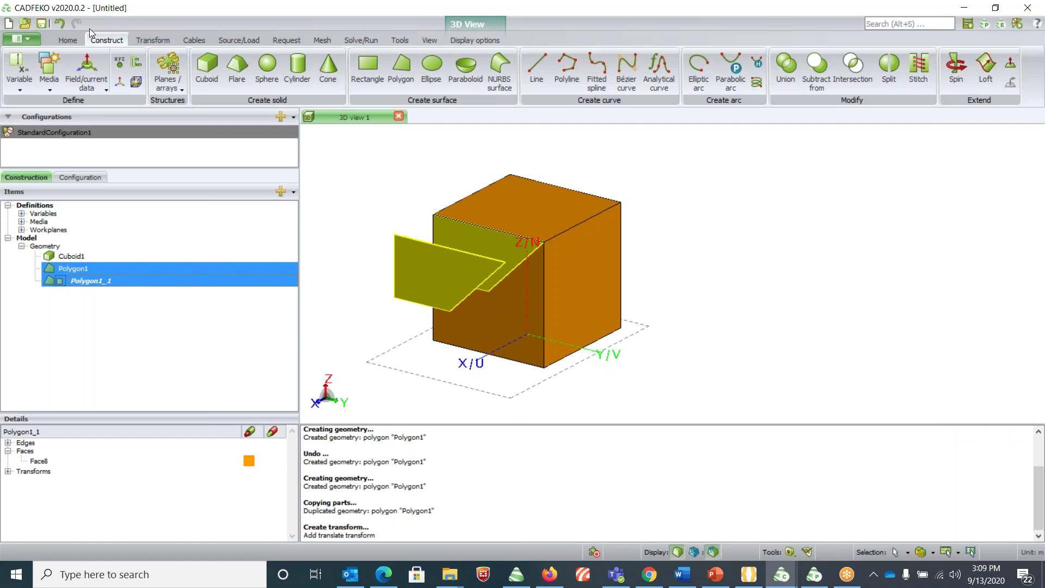
pyautogui.click(985, 81)
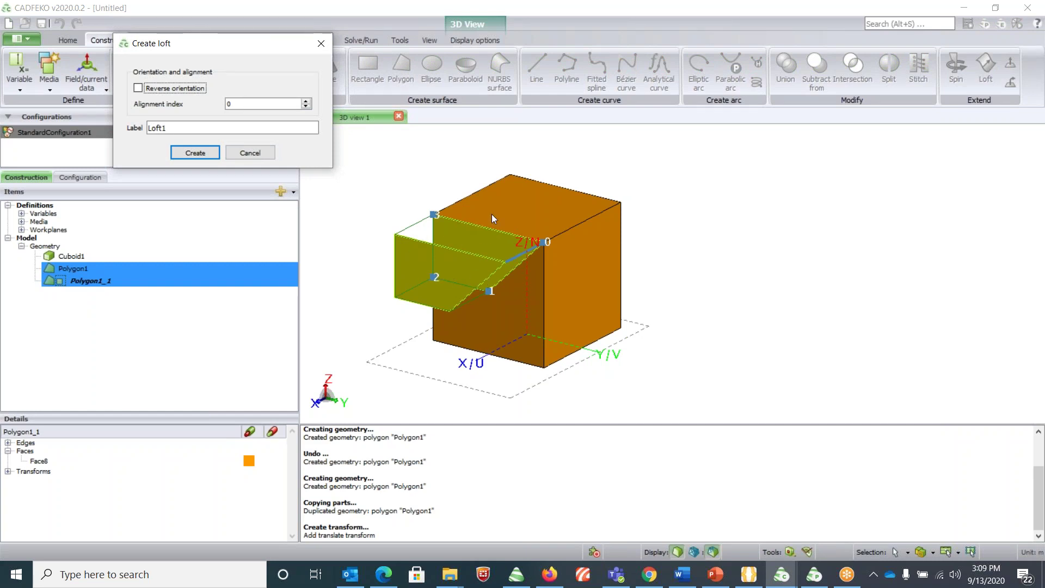
pyautogui.click(204, 155)
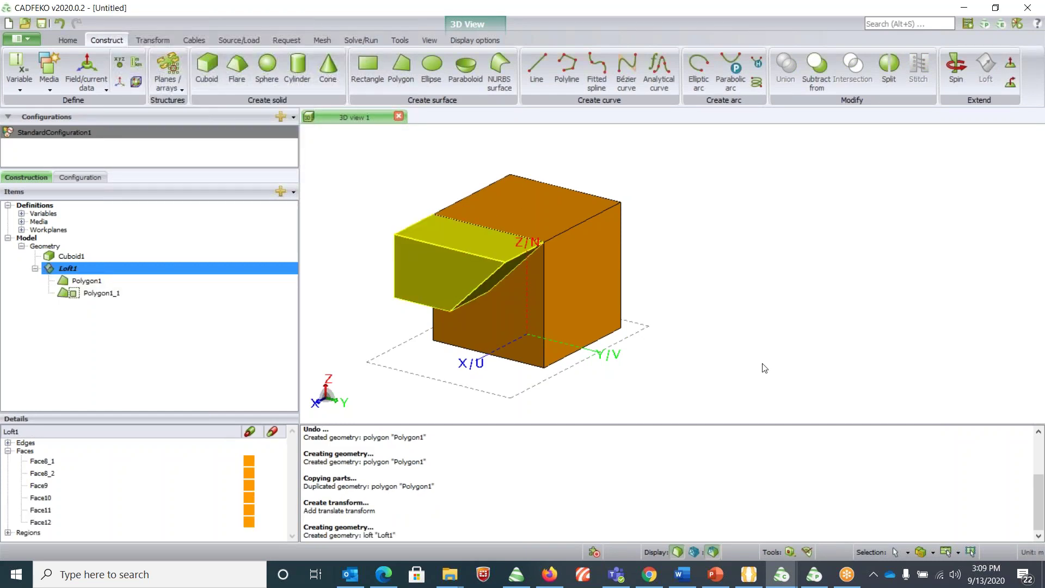
# Step: Orbit the view to look at Cuboid1 and the Loft1 wedge more from the front
pyautogui.moveTo(535, 320); pyautogui.dragTo(467, 268)
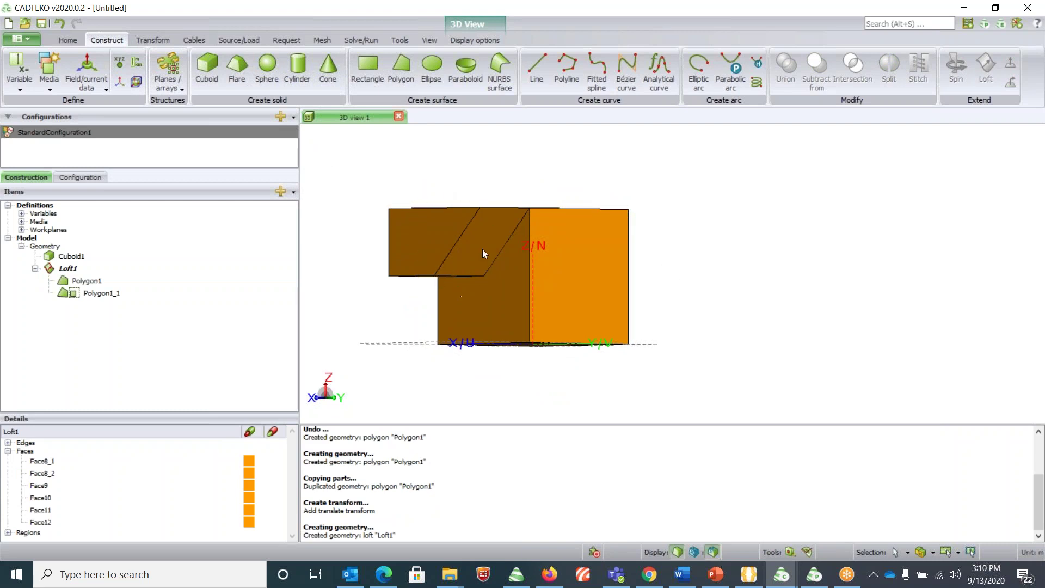
pyautogui.moveTo(505, 272); pyautogui.dragTo(449, 269)
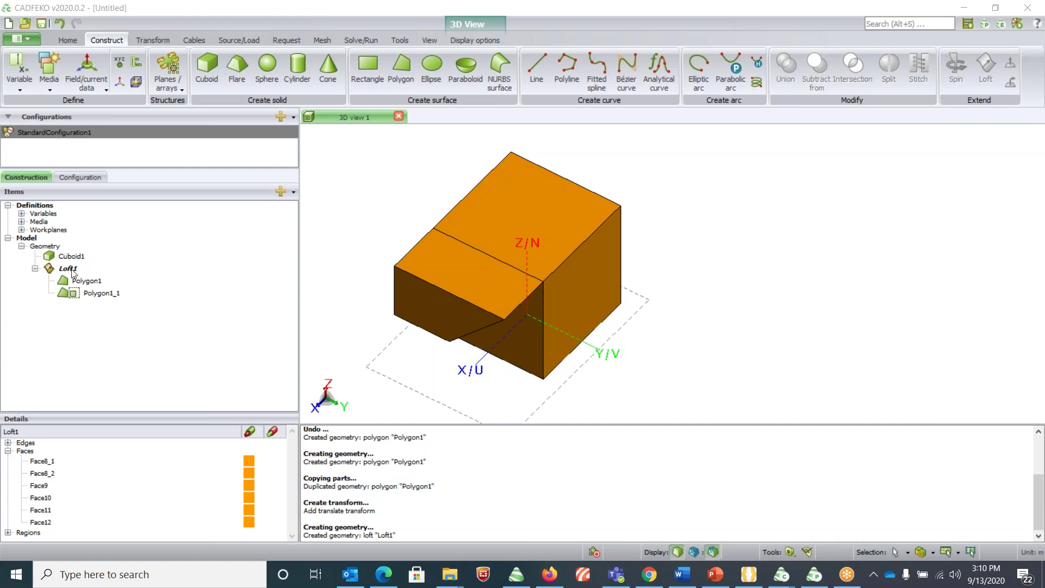
pyautogui.moveTo(675, 325); pyautogui.dragTo(412, 215)
# Step: Merge Cuboid1 and Loft1 with Construct > Union into a single part, Union1
pyautogui.click(61, 257)
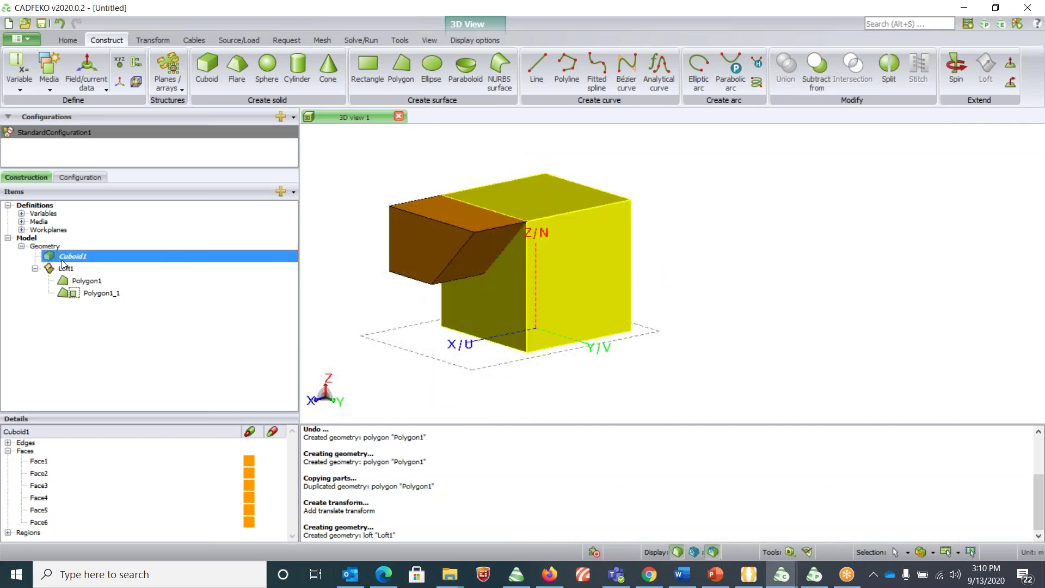
pyautogui.keyDown('ctrl'); pyautogui.click(63, 267); pyautogui.keyUp('ctrl')
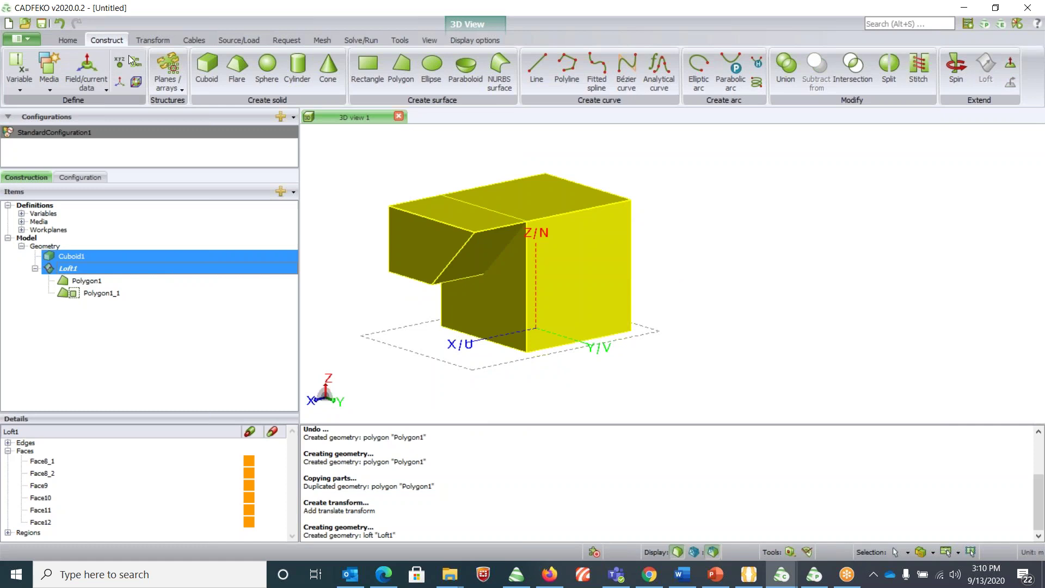
pyautogui.click(792, 80)
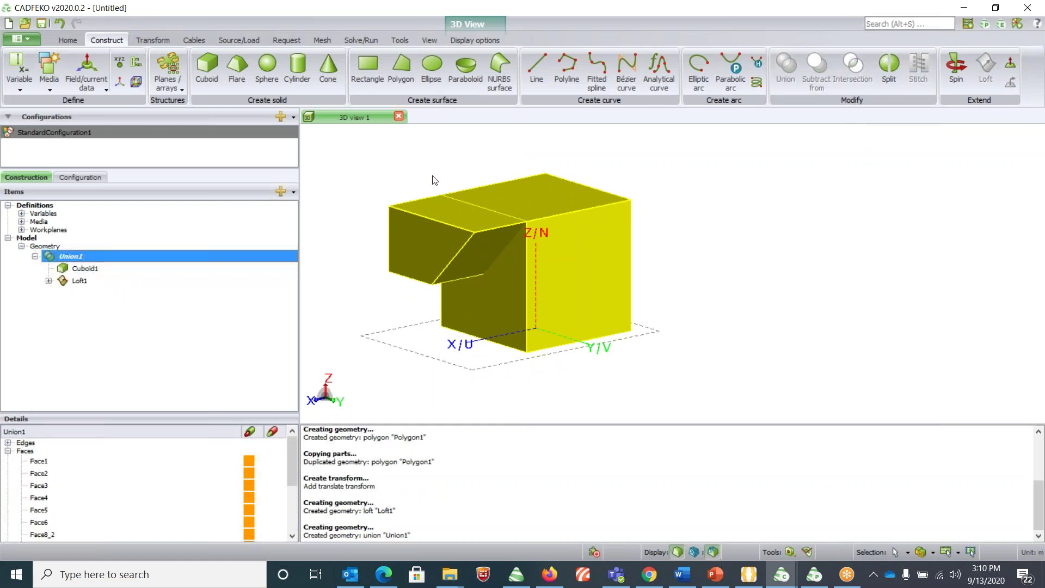
pyautogui.click(772, 296)
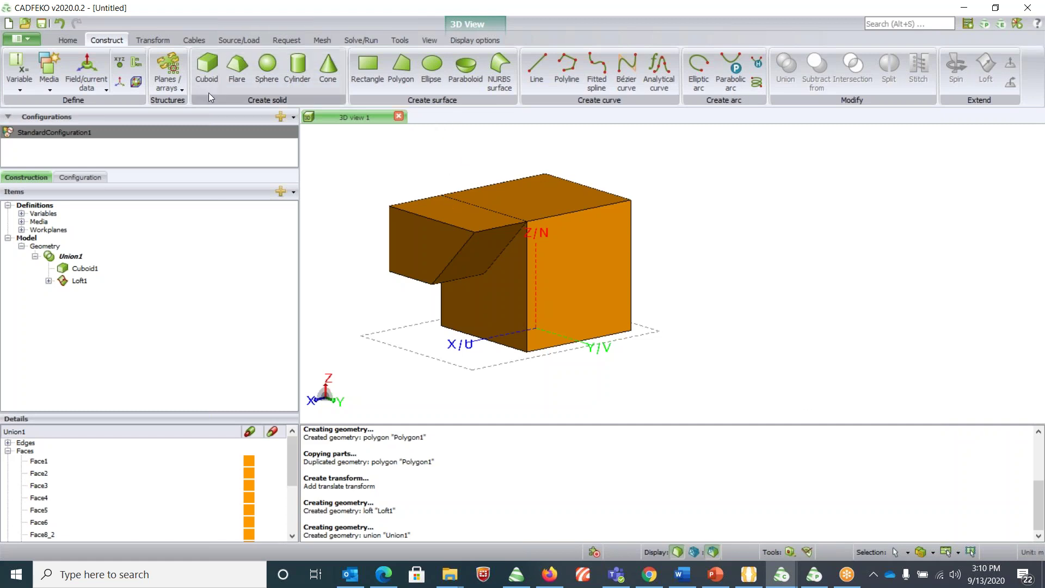
pyautogui.click(154, 40)
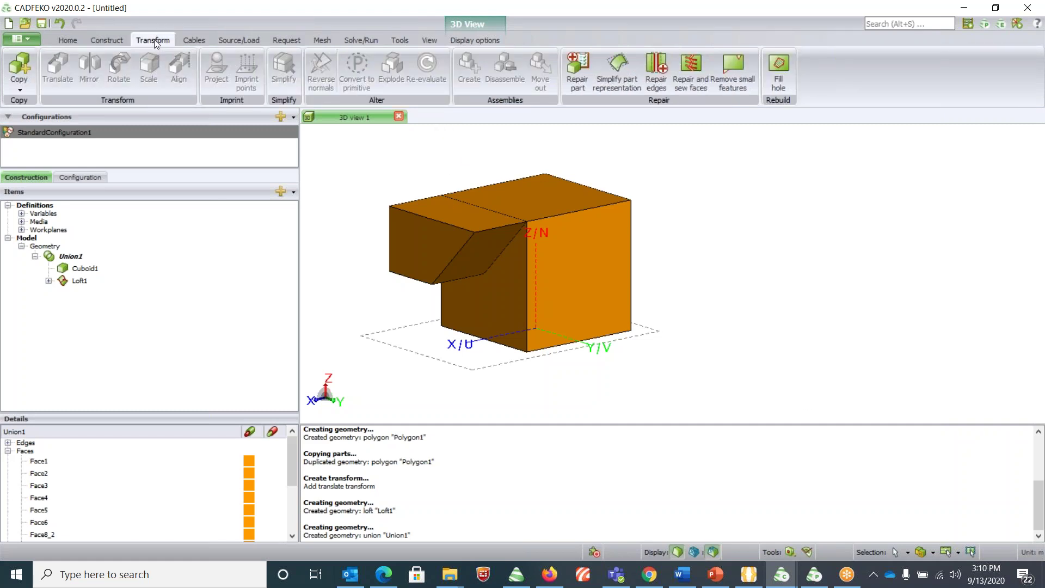
# Step: Simplify Union1, then undo it and orbit to inspect the model's underside
pyautogui.click(79, 256)
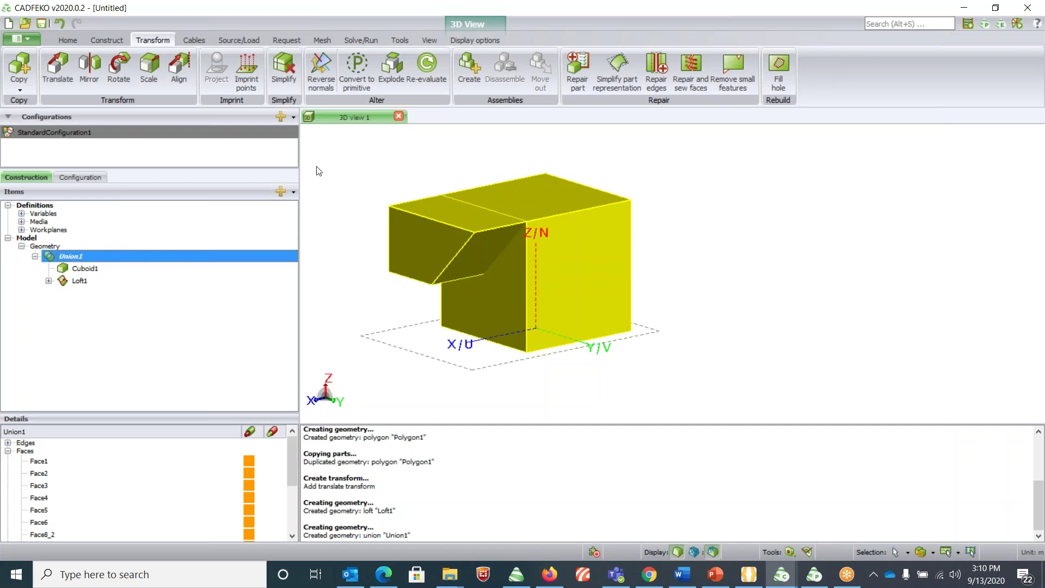
pyautogui.click(289, 84)
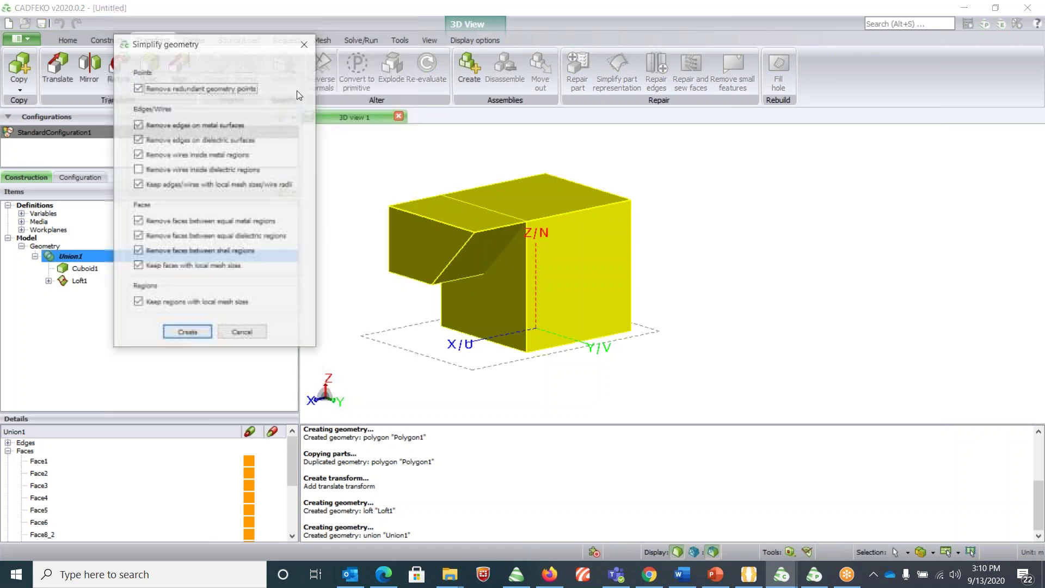
pyautogui.click(202, 333)
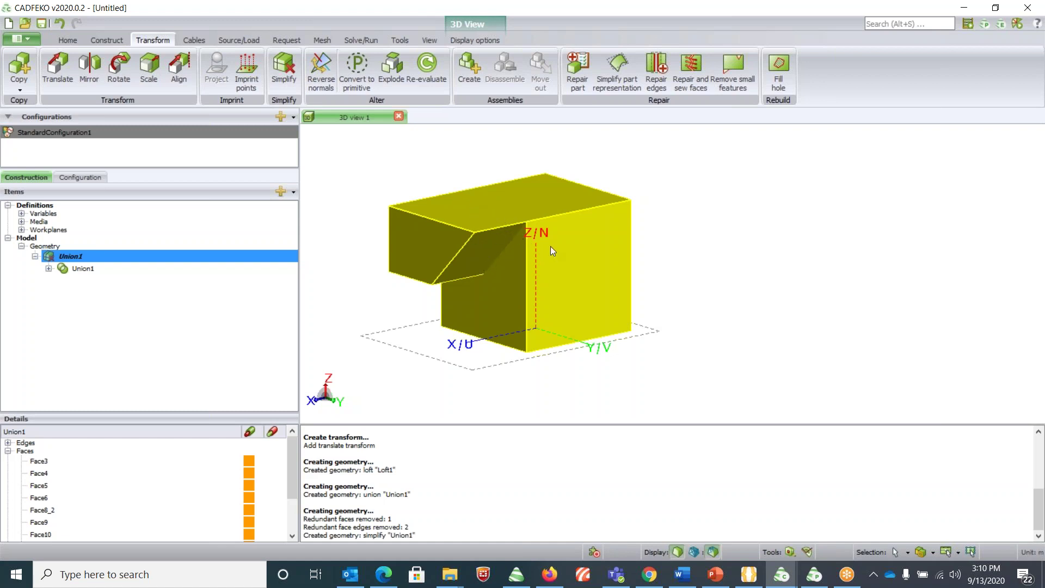
pyautogui.hotkey('ctrl', 'z')
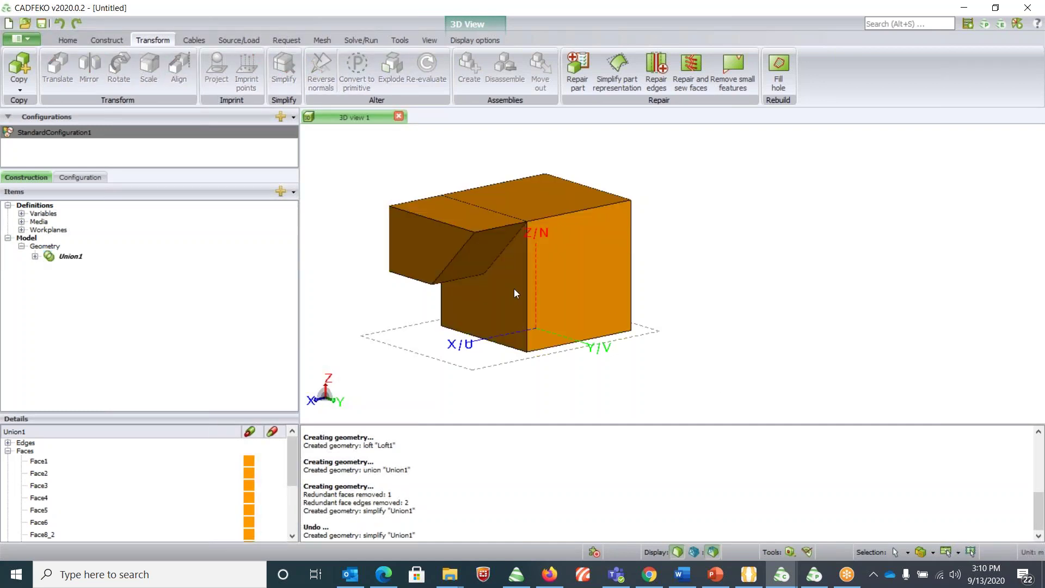
pyautogui.moveTo(509, 232); pyautogui.dragTo(485, 149)
pyautogui.scroll(-5, 485, 149)
pyautogui.scroll(3, 503, 260)
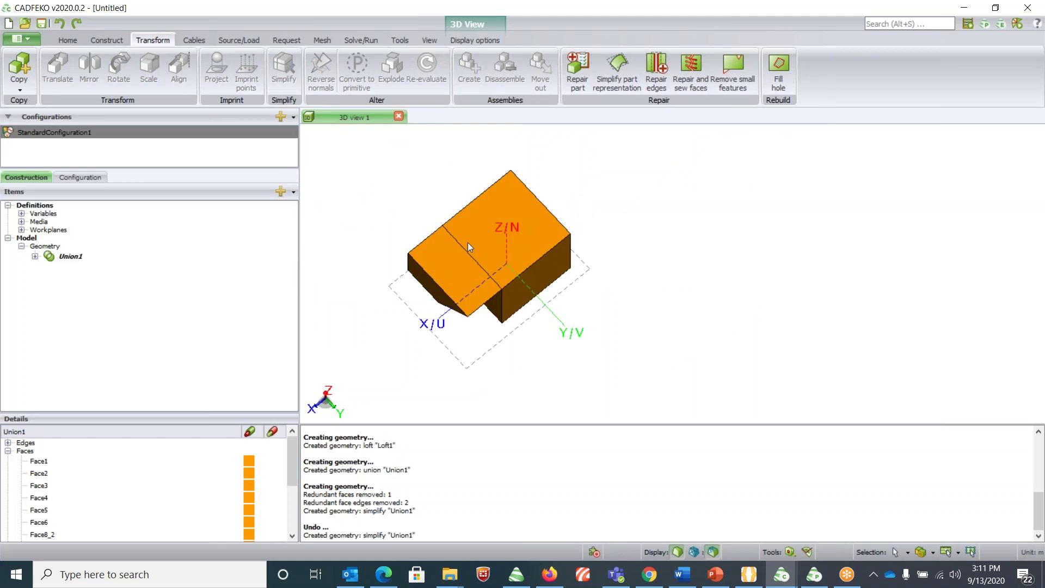
pyautogui.moveTo(468, 247)
pyautogui.mouseDown()
pyautogui.moveTo(460, 136)
pyautogui.moveTo(468, 201)
pyautogui.mouseUp()
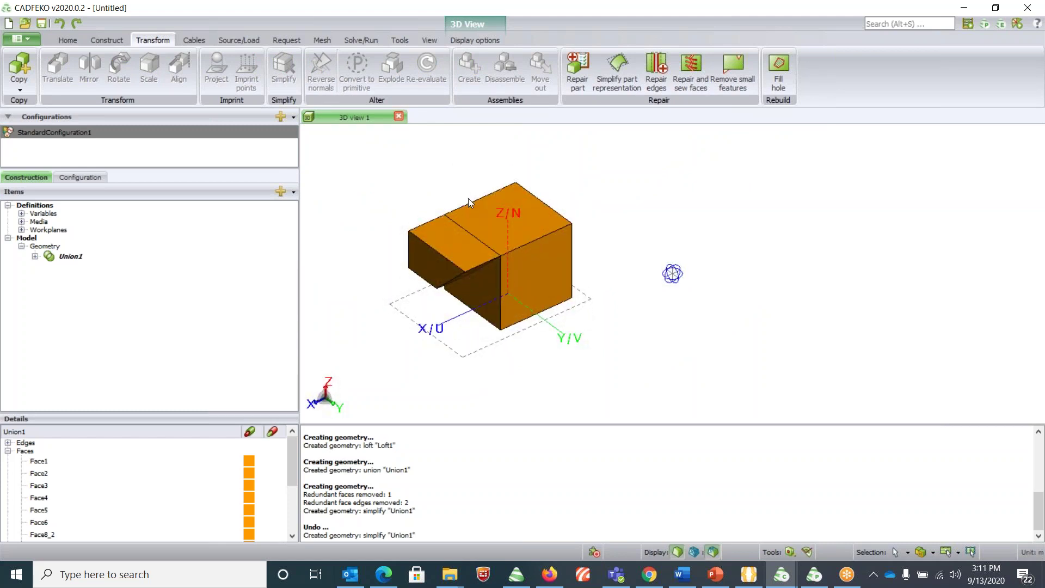
# Step: Reapply Simplify to Union1, removing one redundant face and two redundant face edges
pyautogui.click(74, 257)
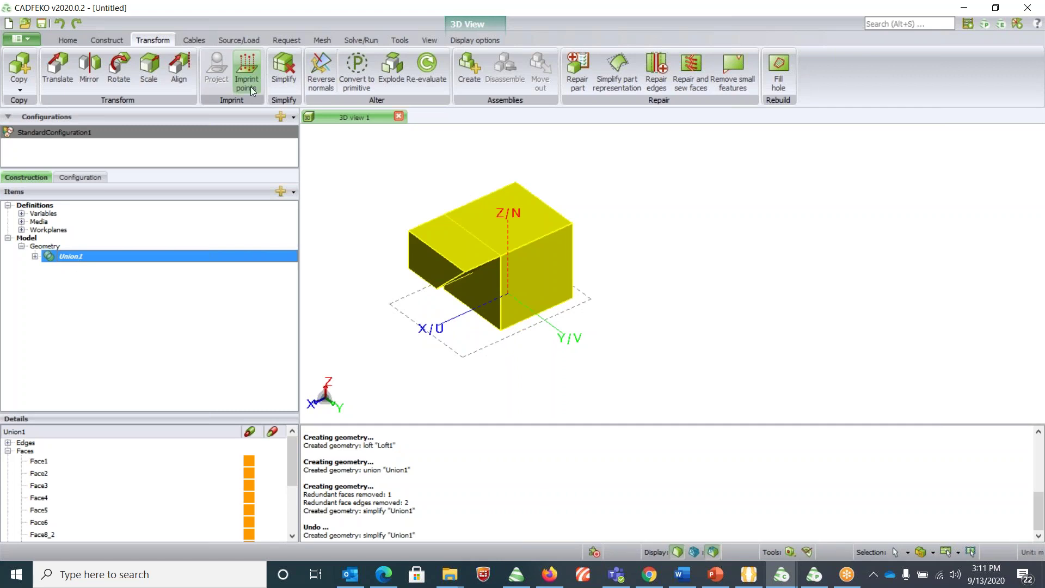
pyautogui.click(284, 70)
pyautogui.click(202, 334)
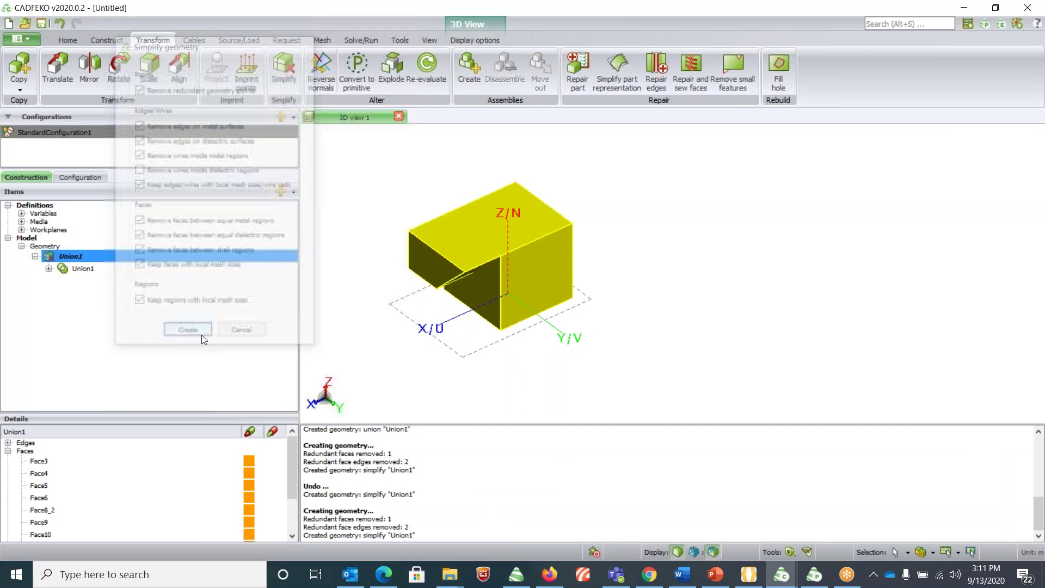
pyautogui.click(734, 305)
pyautogui.moveTo(491, 196); pyautogui.dragTo(502, 355)
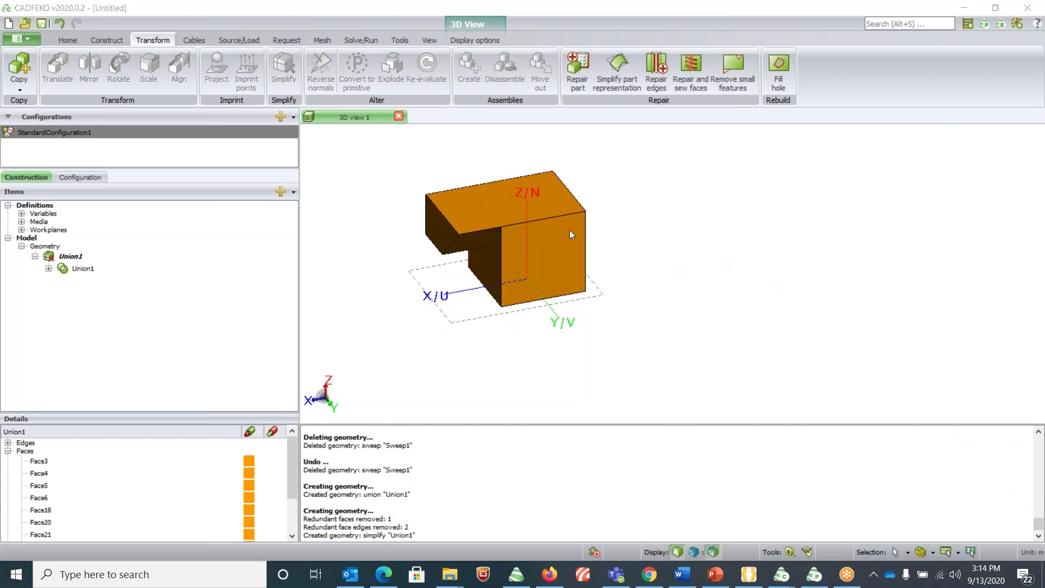
pyautogui.click(54, 257)
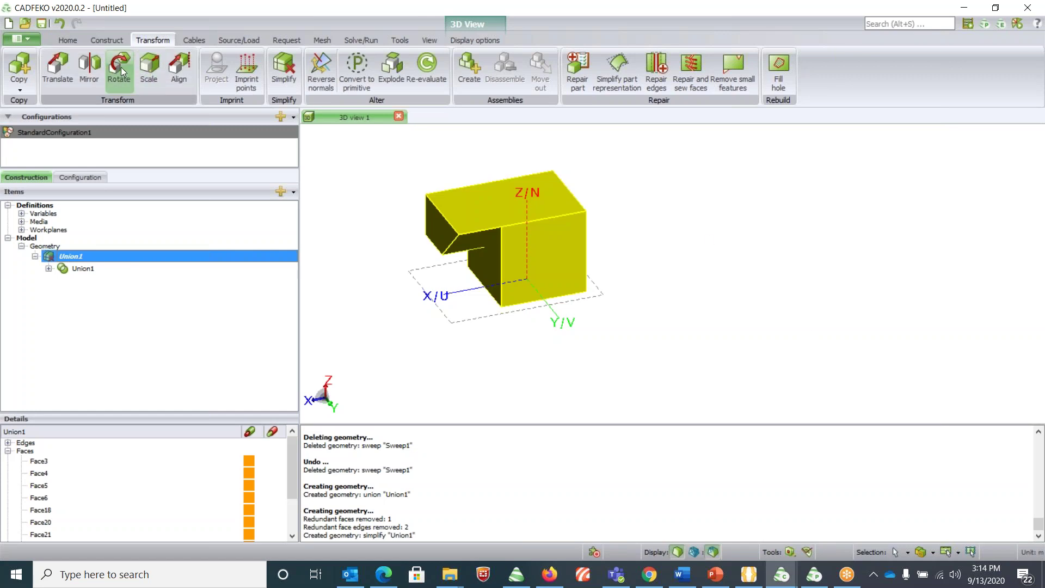
# Step: Copy-translate Union1 three times from (1, 0.5, 1) to (-0.5, 0.5, 1), creating Union1_1 to Union1_3
pyautogui.click(28, 89)
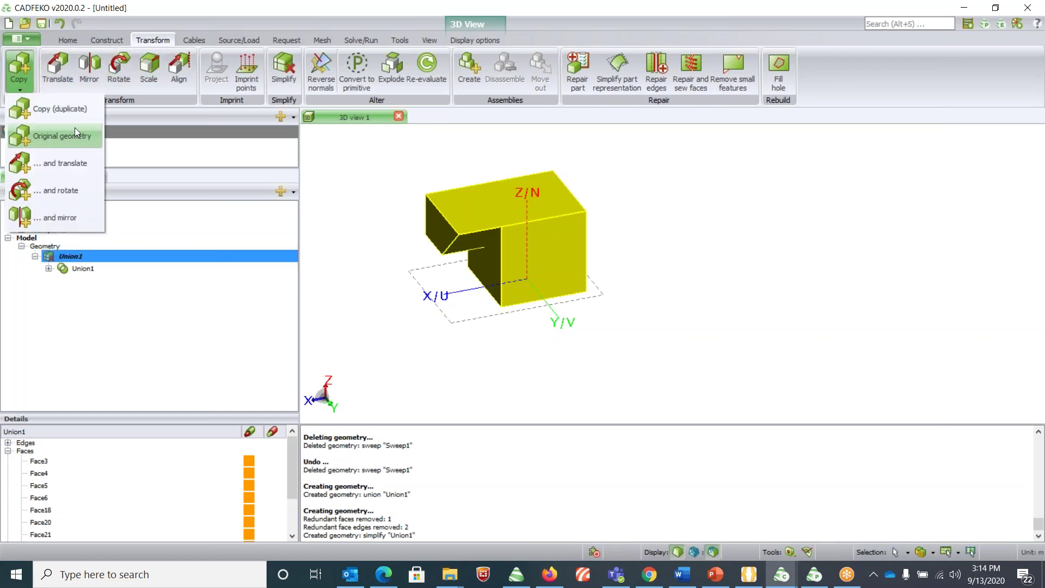
pyautogui.click(74, 166)
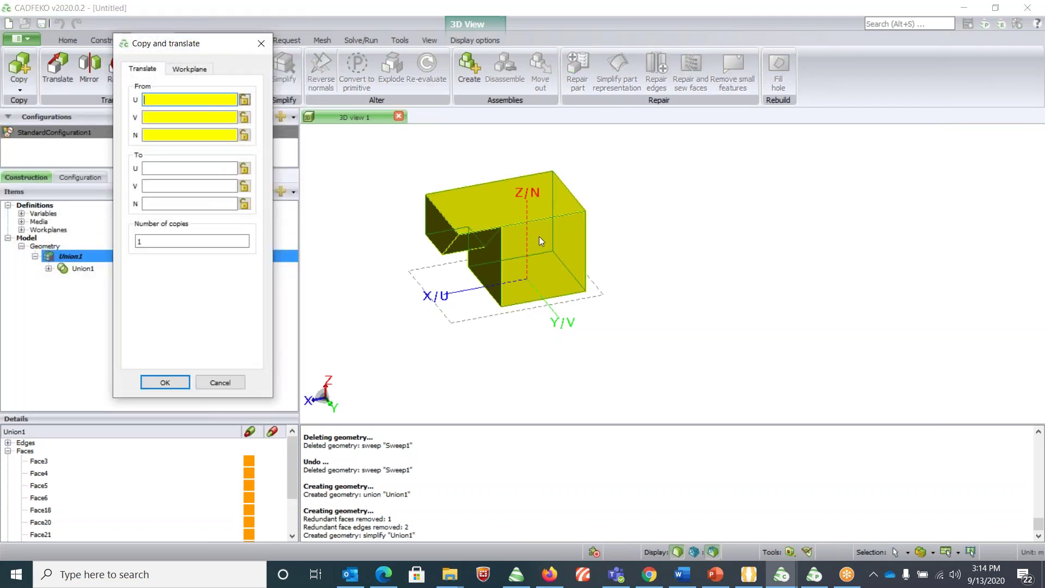
pyautogui.click(459, 235)
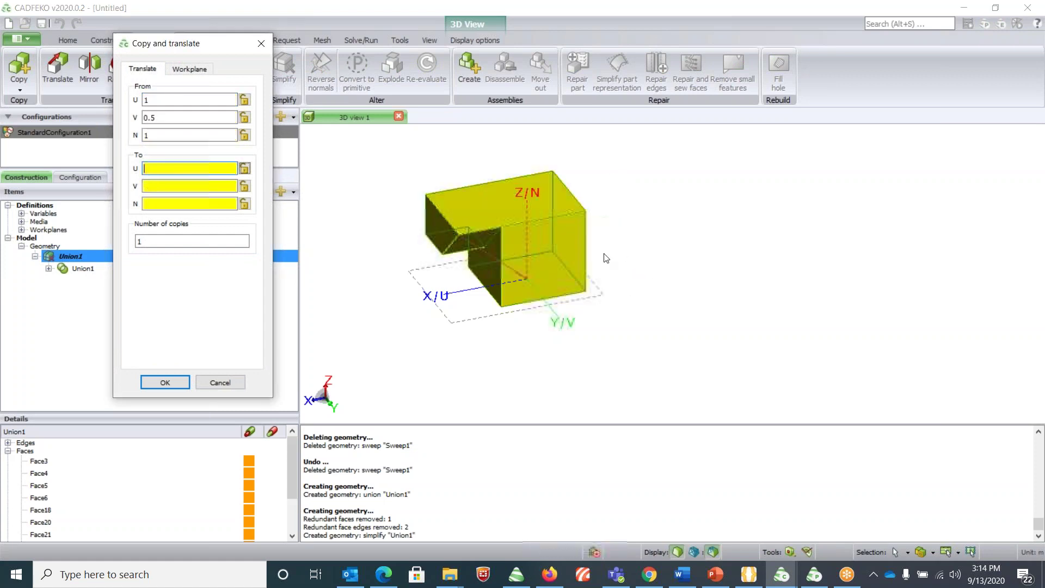
pyautogui.click(586, 212)
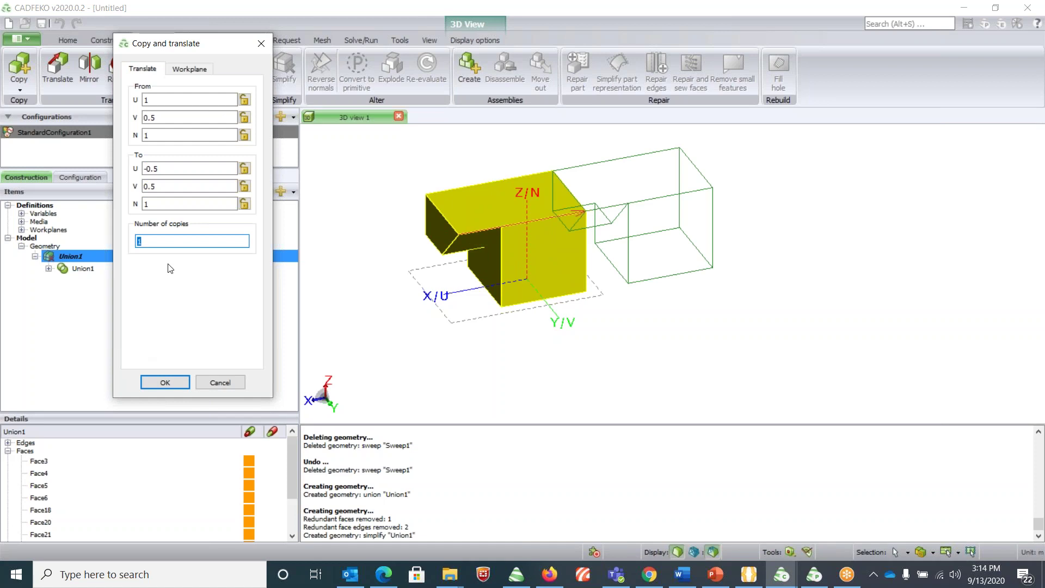
pyautogui.write('3')
pyautogui.click(164, 382)
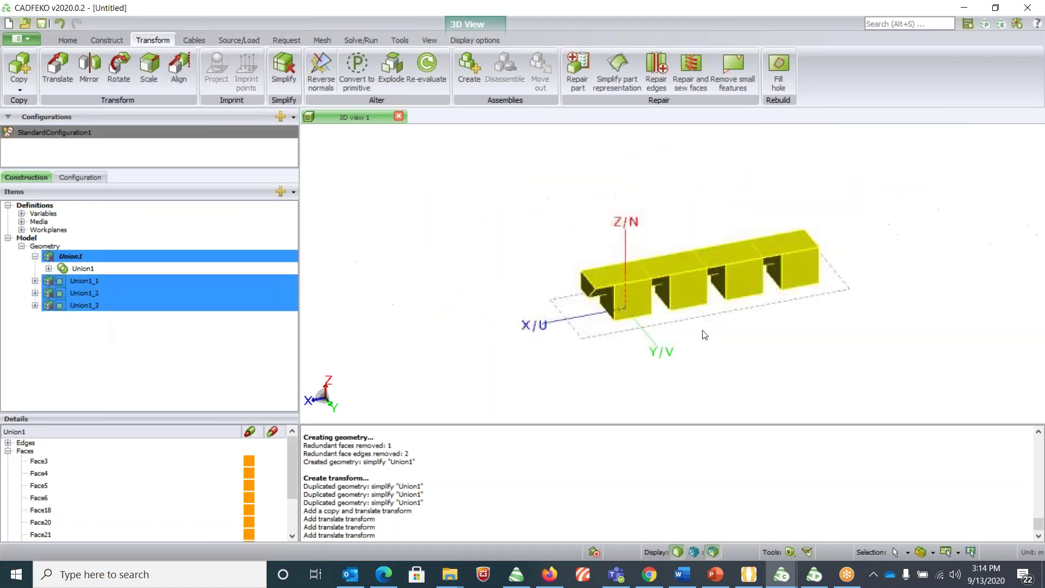
pyautogui.click(752, 362)
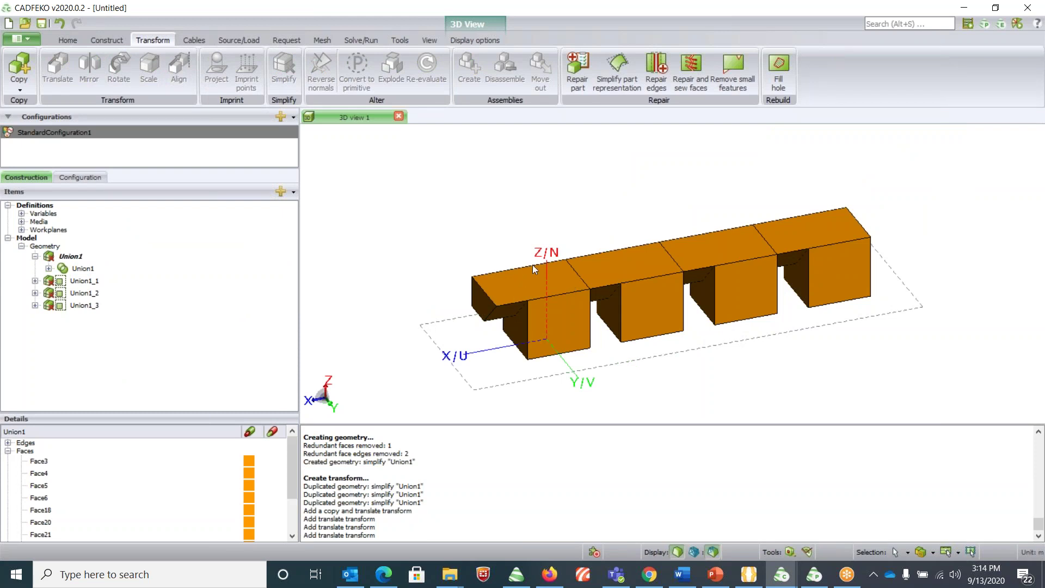
# Step: Mirror a copy of Union1 across the UV plane through origin 0,0,0, creating Union1_4
pyautogui.click(16, 70)
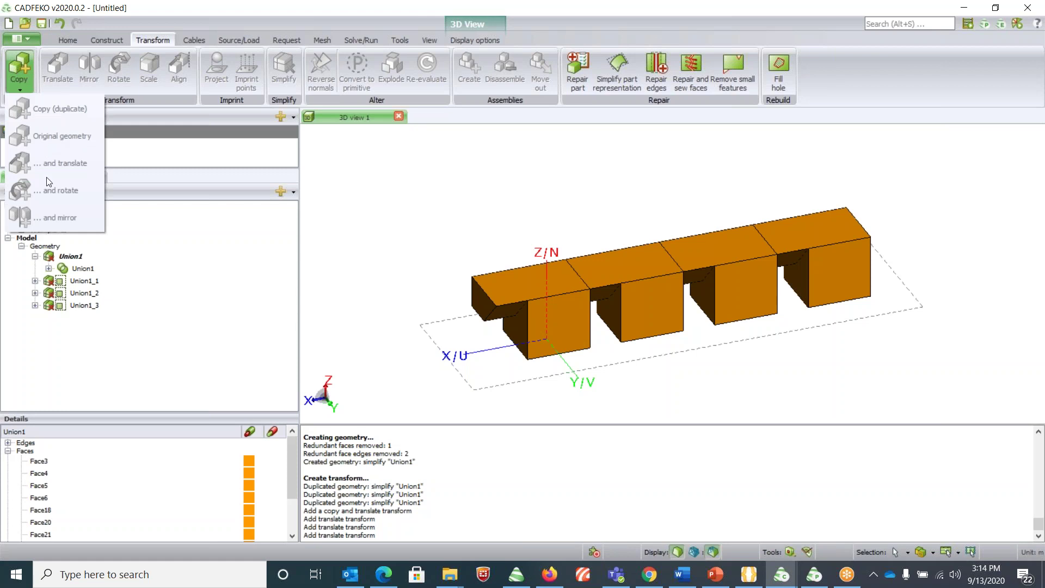
pyautogui.click(560, 303)
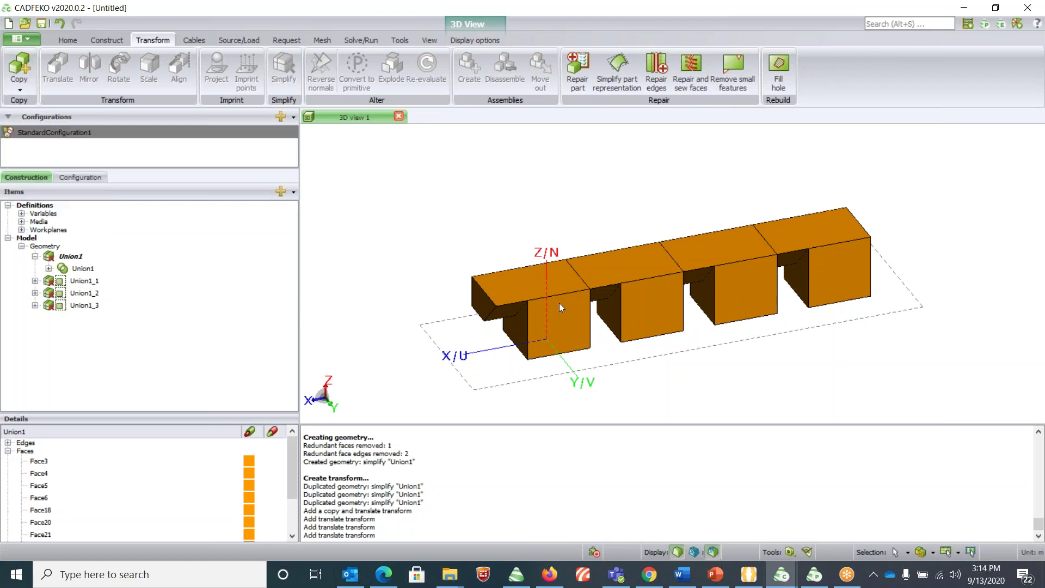
pyautogui.click(511, 278)
pyautogui.click(27, 57)
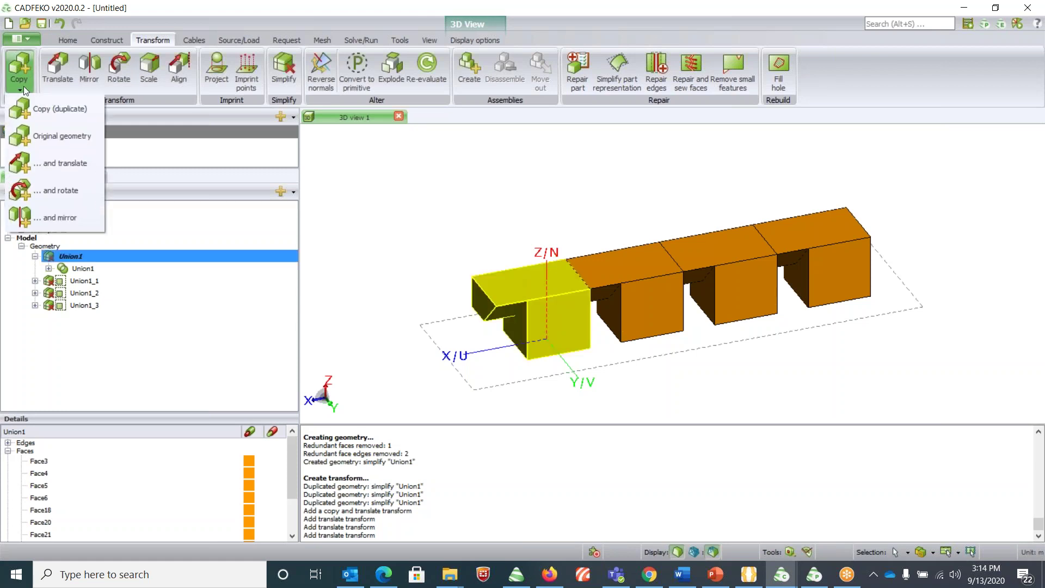
pyautogui.click(64, 212)
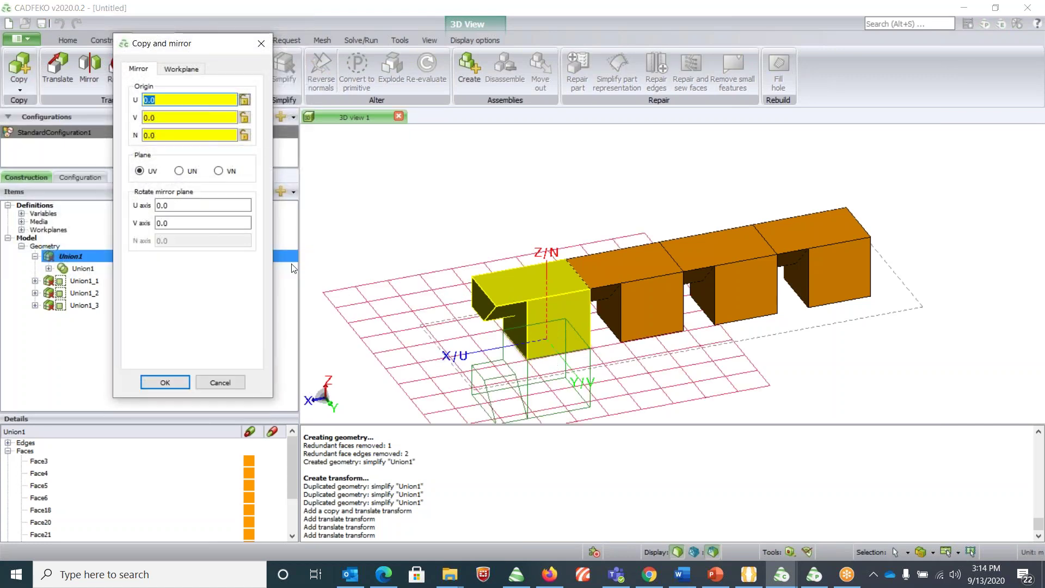
pyautogui.click(165, 382)
pyautogui.moveTo(521, 315); pyautogui.dragTo(534, 372)
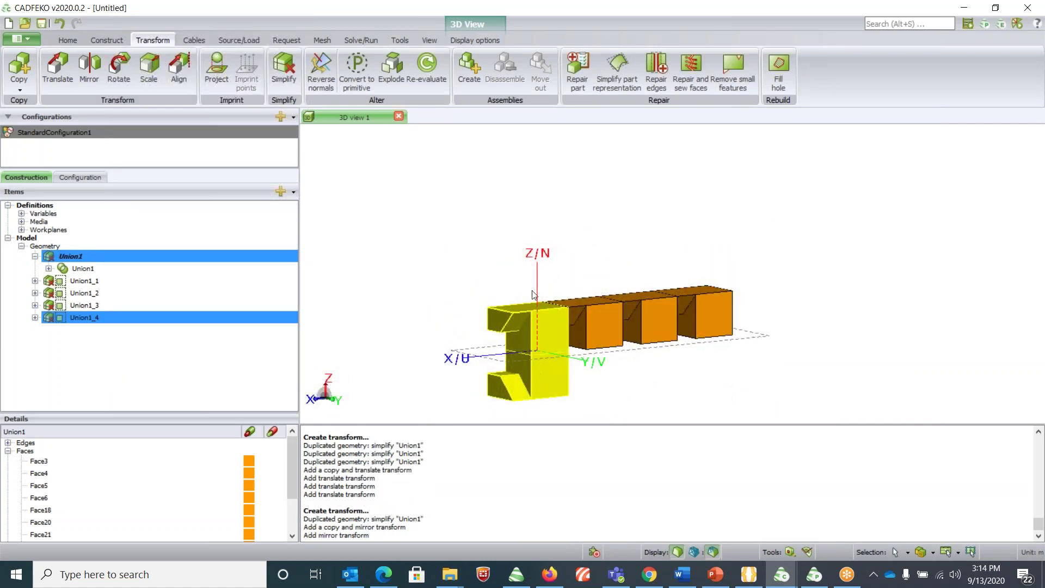
pyautogui.moveTo(635, 382); pyautogui.dragTo(619, 337)
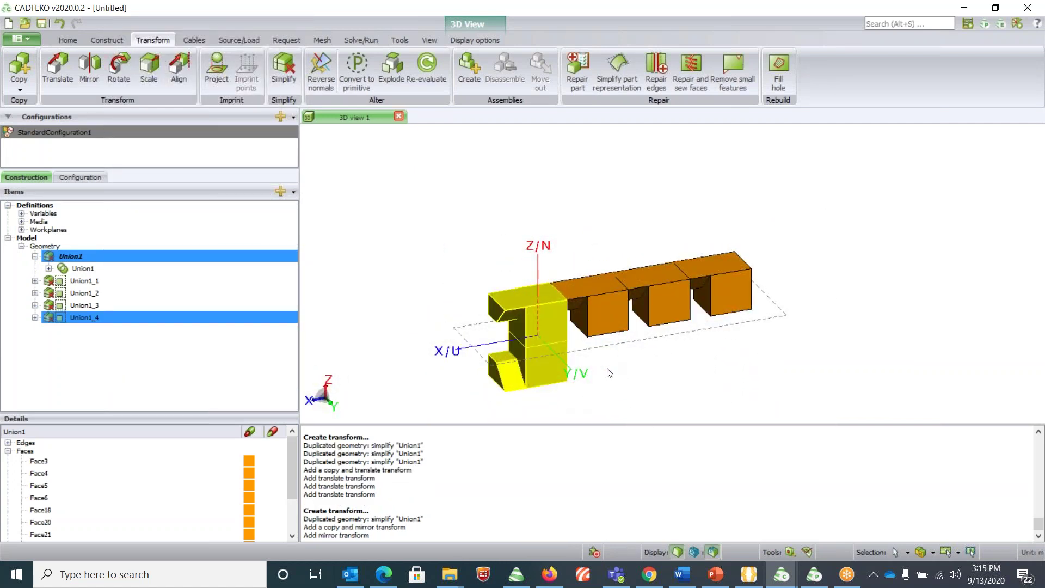